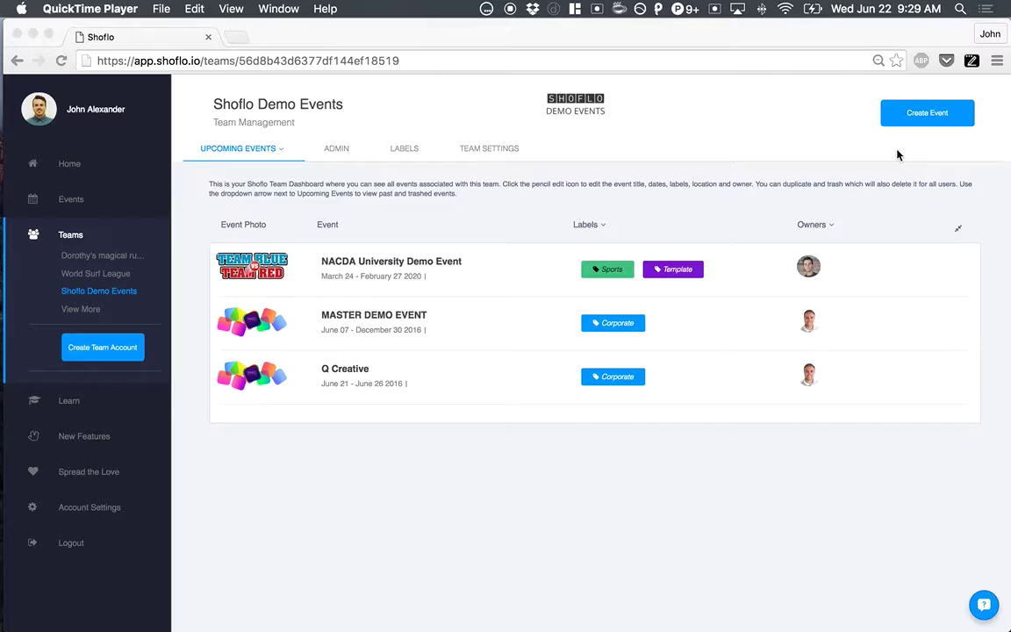
# Step: Open the Q Creative event from the Shoflo Demo Events team
pyautogui.click(913, 280)
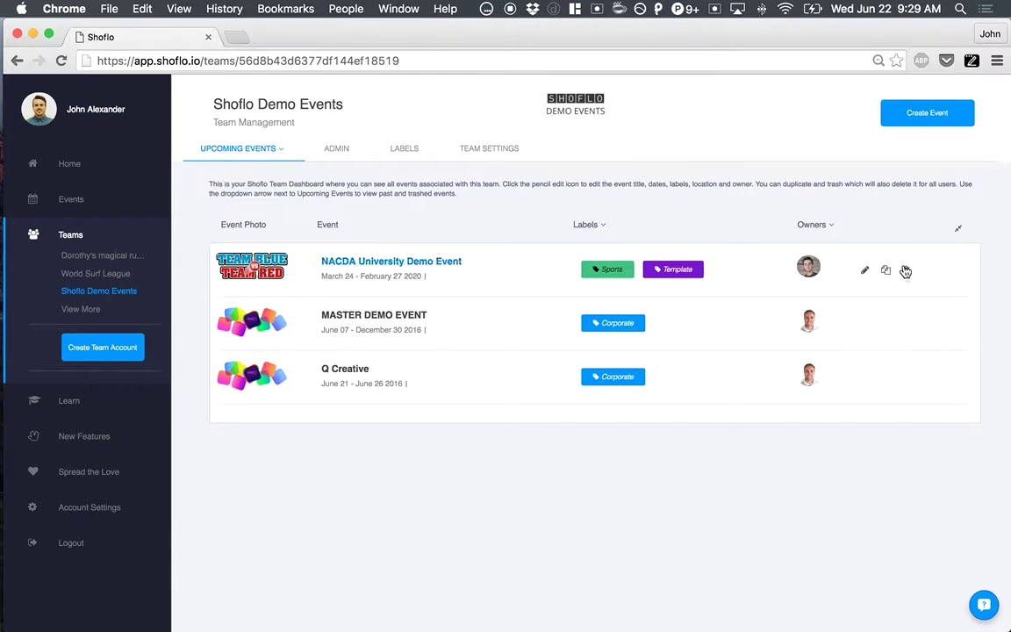
pyautogui.moveTo(886, 379)
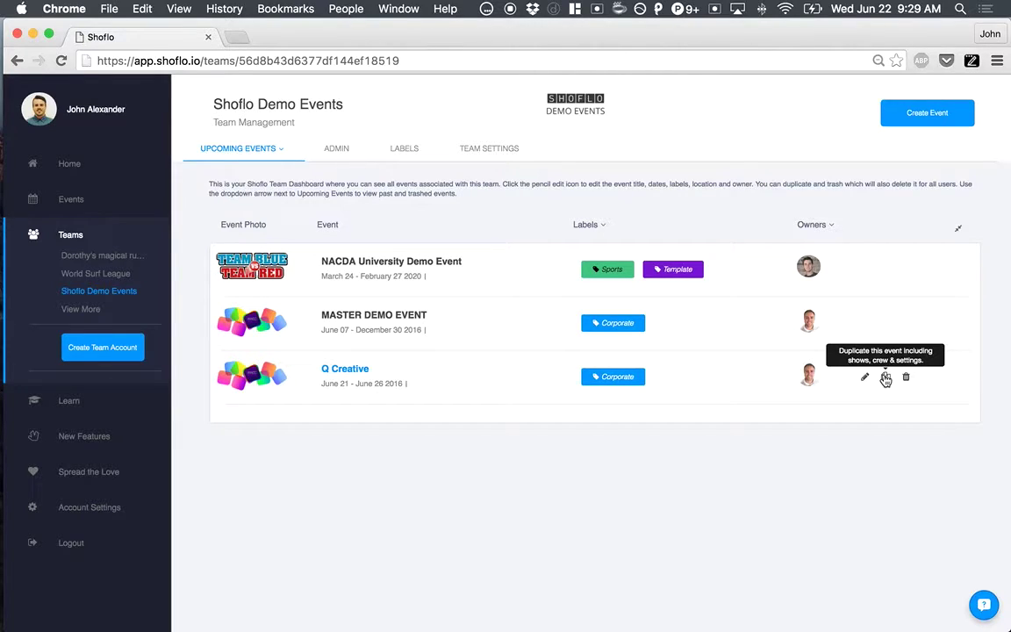
pyautogui.click(367, 373)
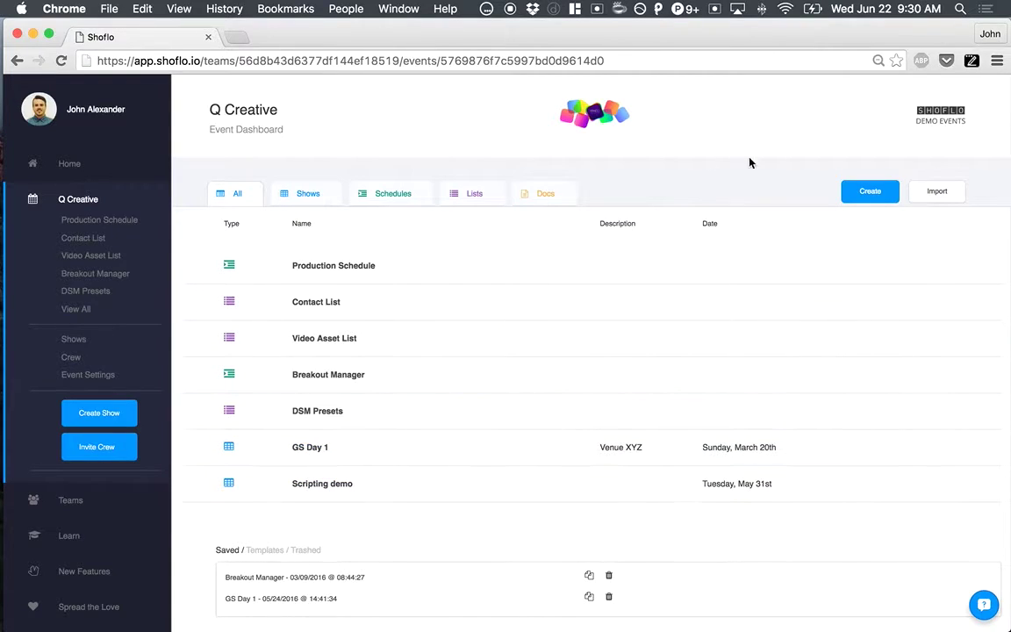
# Step: Examine the event's creation and CSV import options and its list of uploaded documents
pyautogui.click(864, 192)
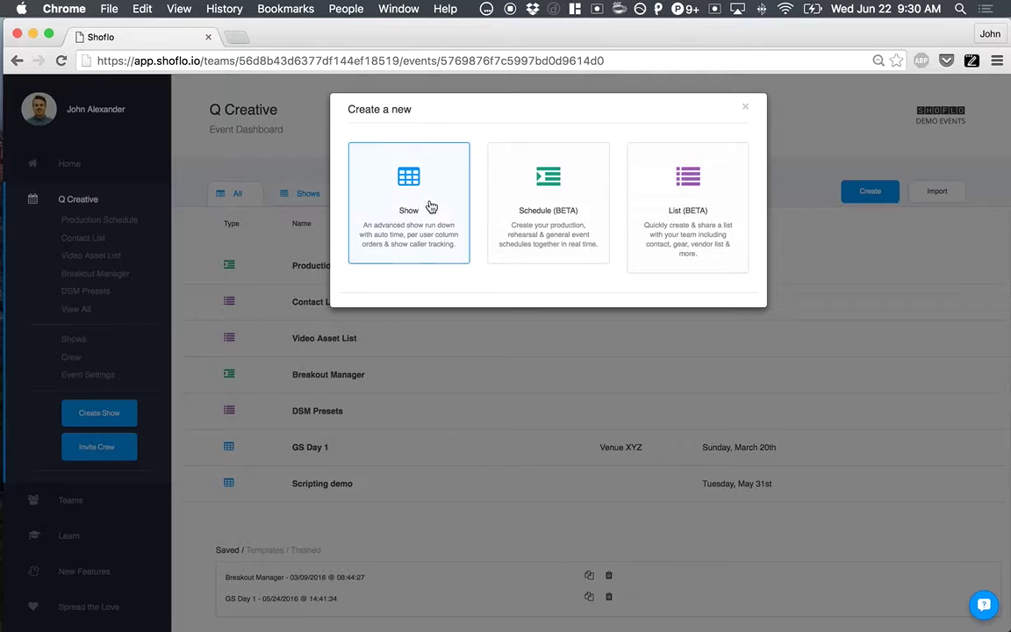
pyautogui.click(905, 171)
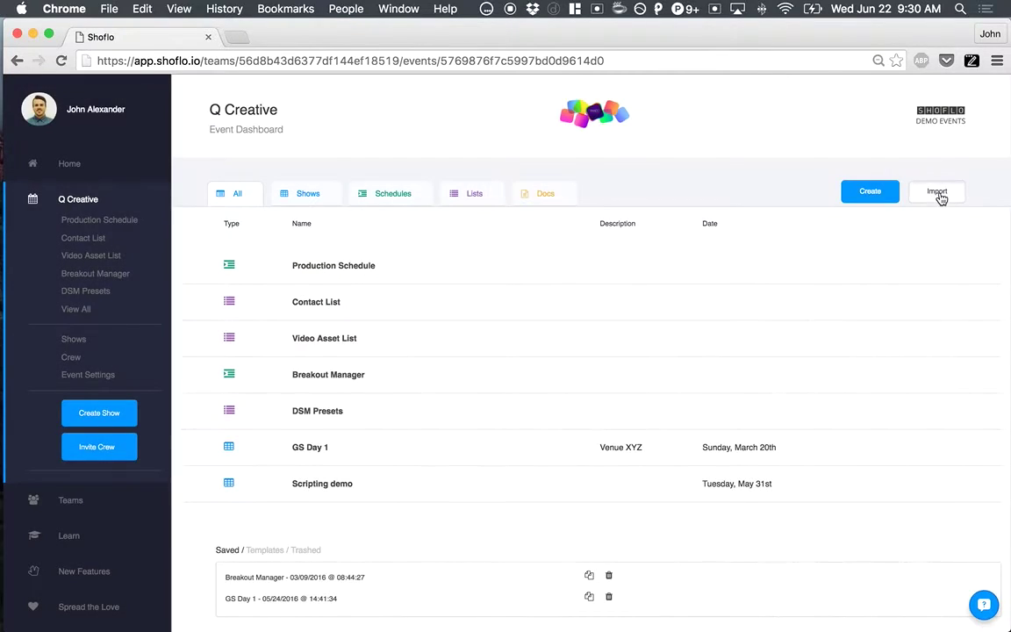
pyautogui.click(937, 192)
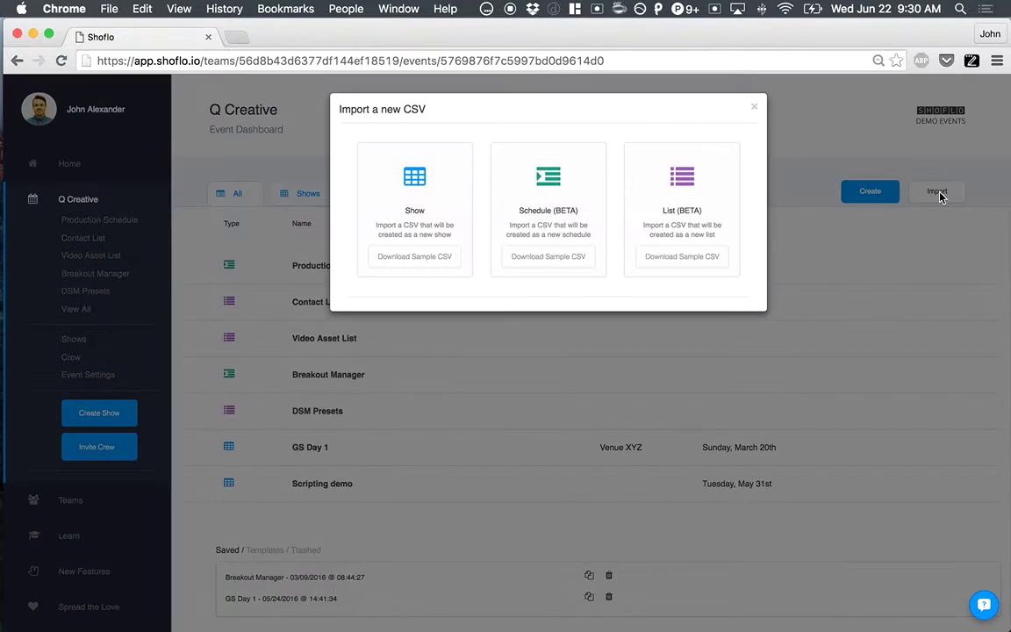
pyautogui.click(756, 107)
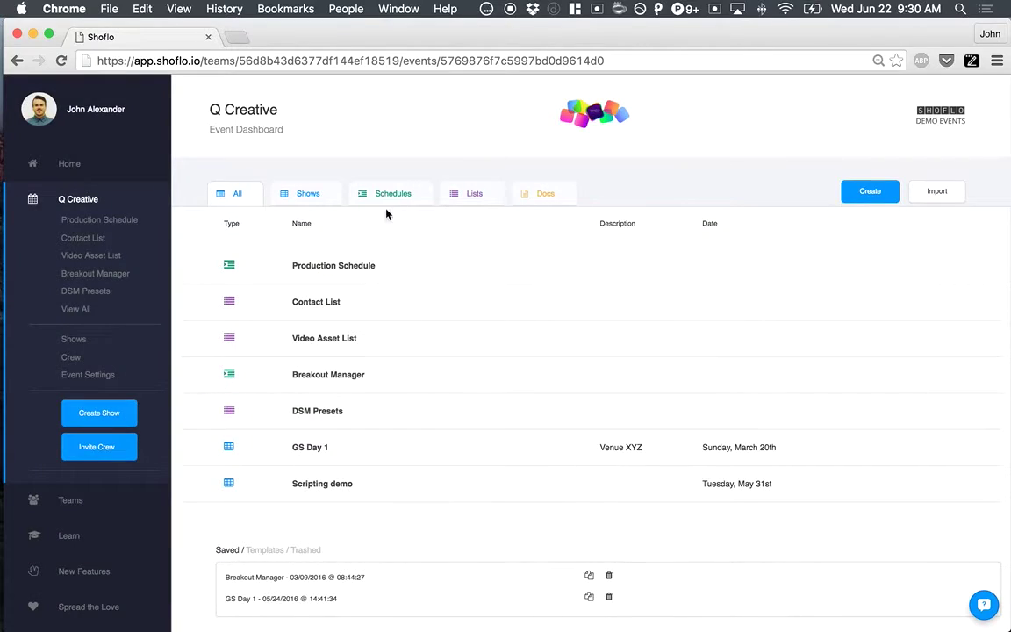
pyautogui.click(531, 196)
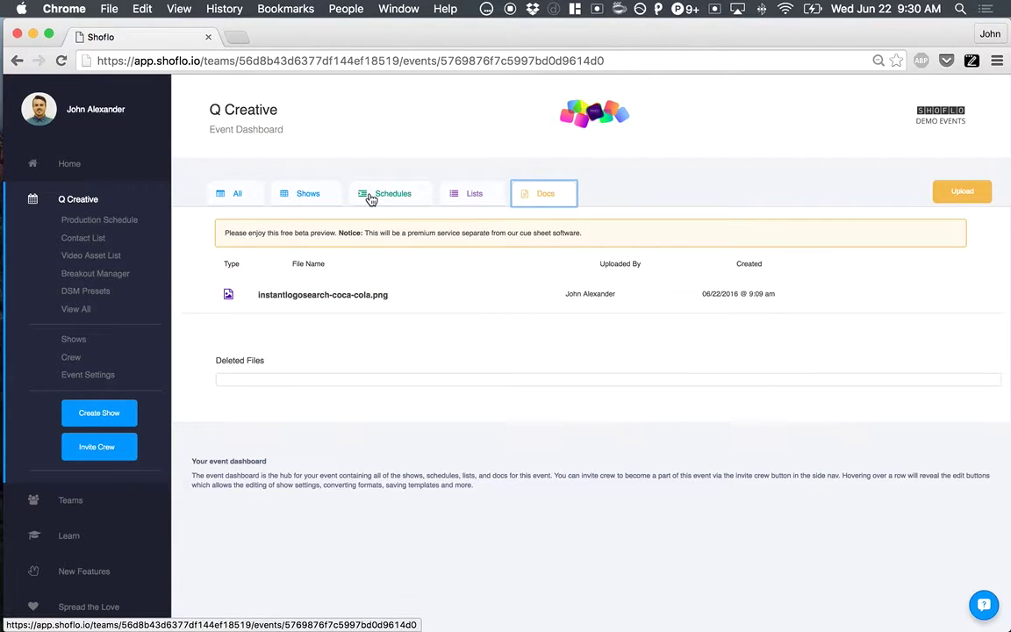
# Step: Create a new show named Show A from the Default Show template
pyautogui.click(299, 199)
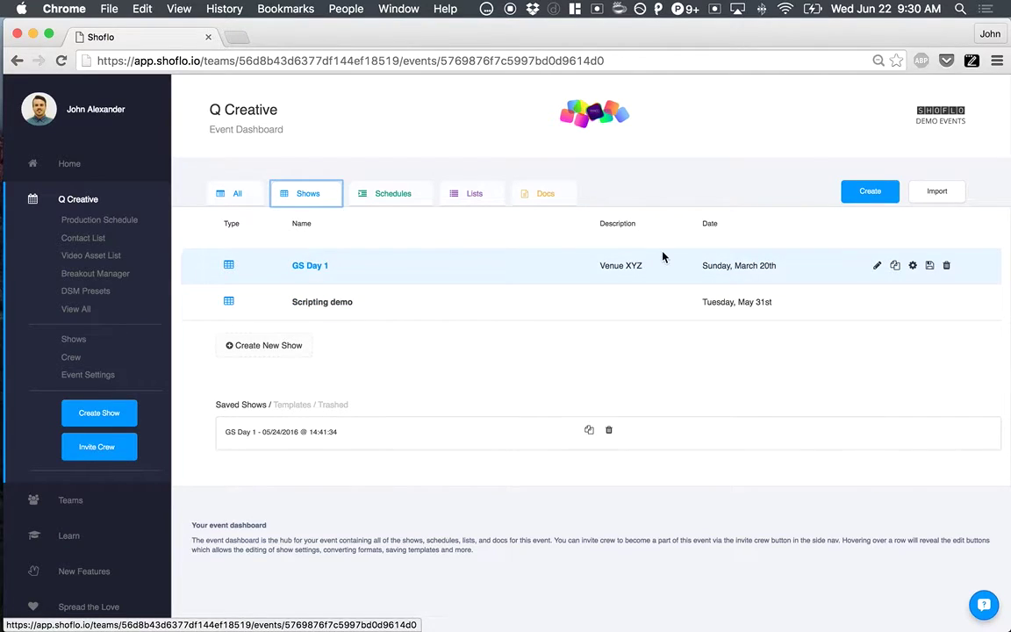
pyautogui.click(870, 190)
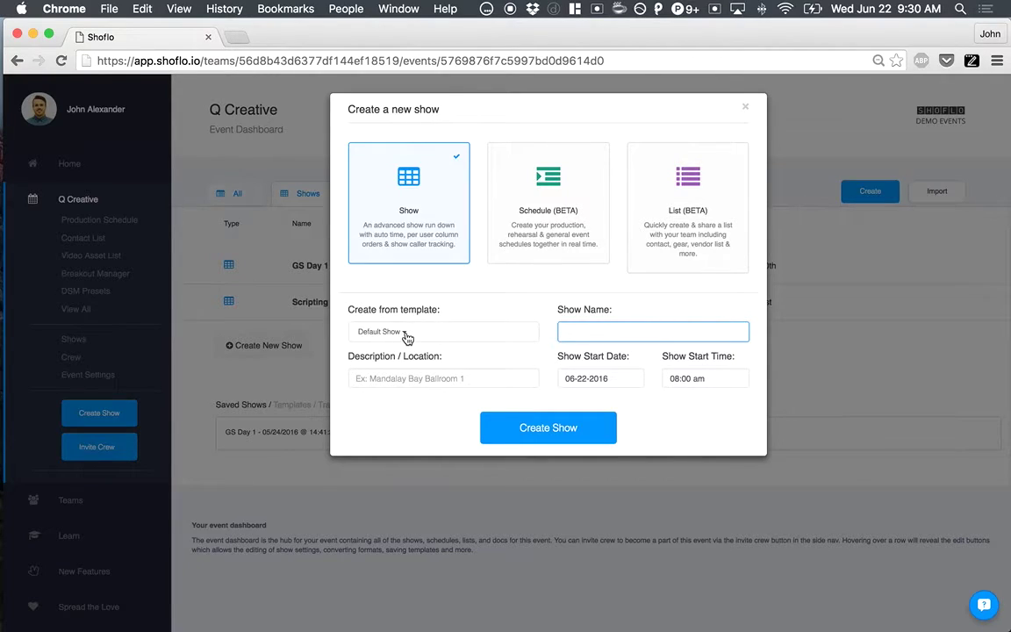
pyautogui.write('Show')
pyautogui.click(549, 427)
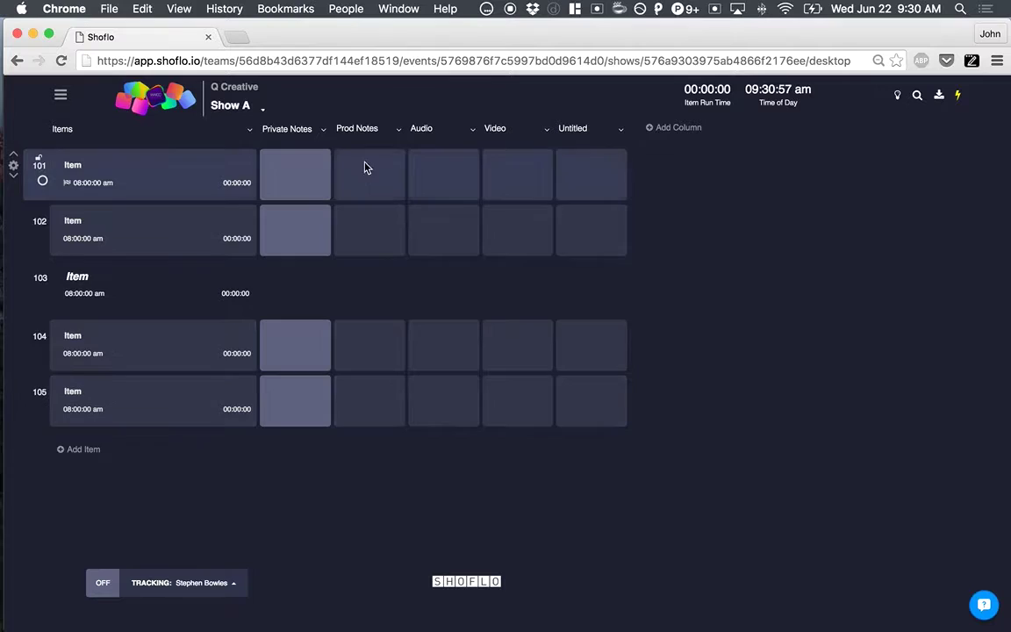
# Step: Rename the untitled column of the show as Lights
pyautogui.click(572, 129)
pyautogui.write('Lights')
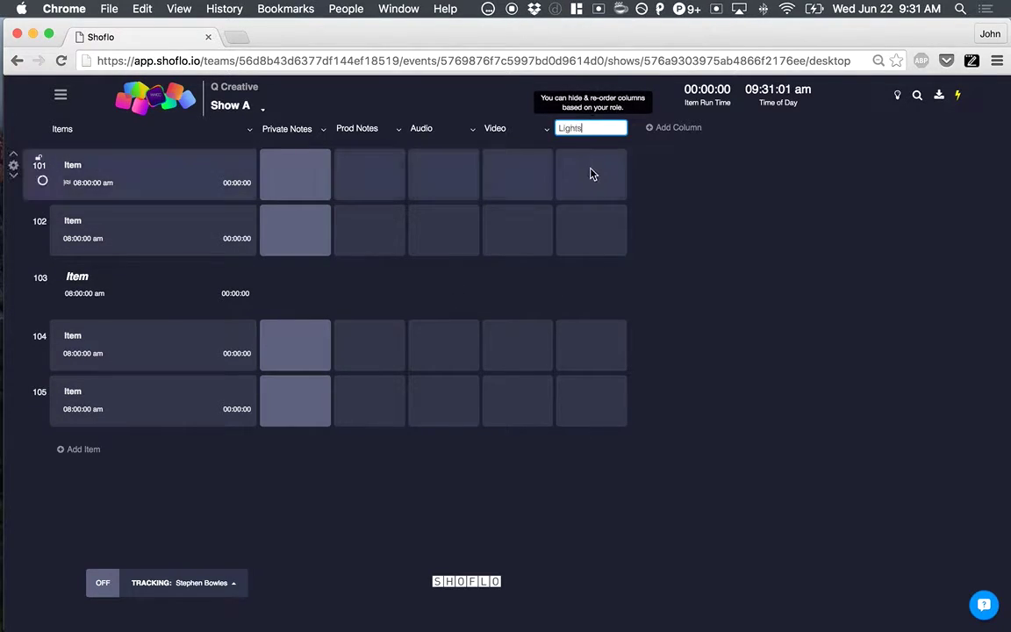
pyautogui.click(591, 173)
# Step: Add another column to the show and name it Scripts
pyautogui.click(672, 128)
pyautogui.click(656, 127)
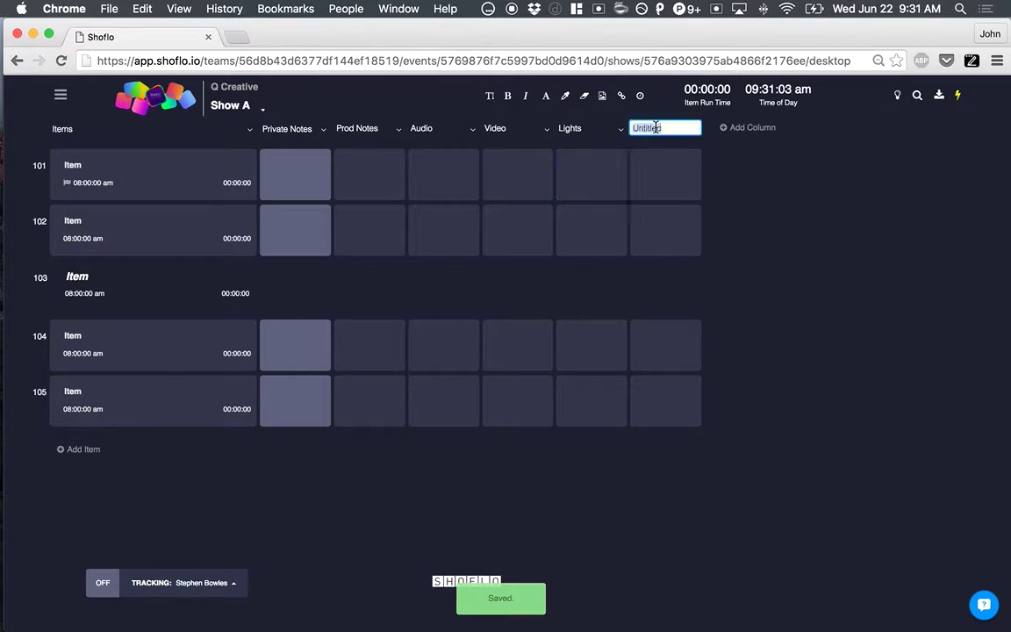
pyautogui.write('Scr')
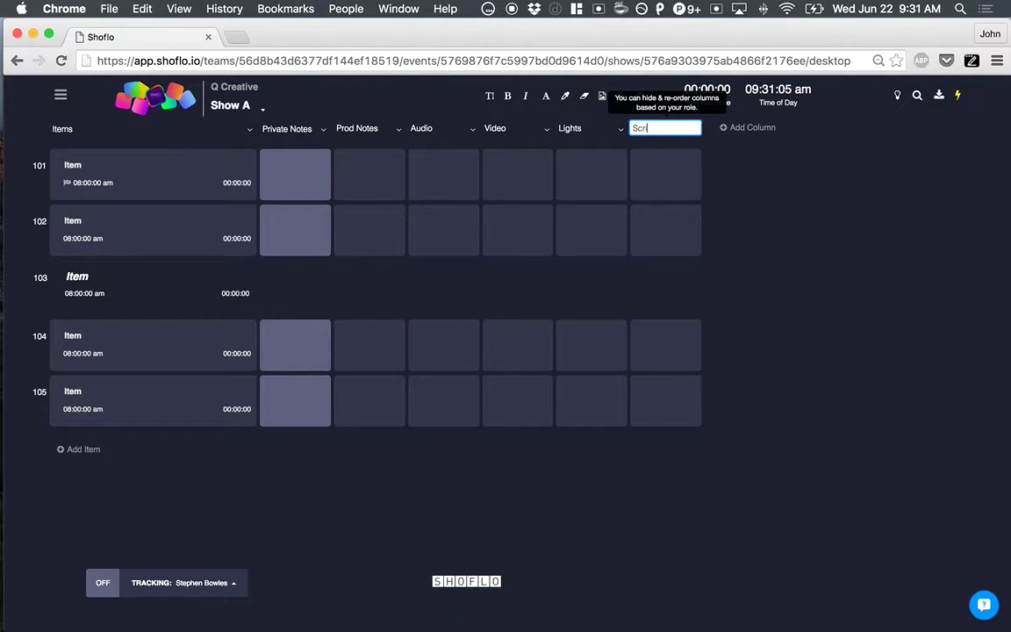
pyautogui.write('ipts')
pyautogui.click(656, 188)
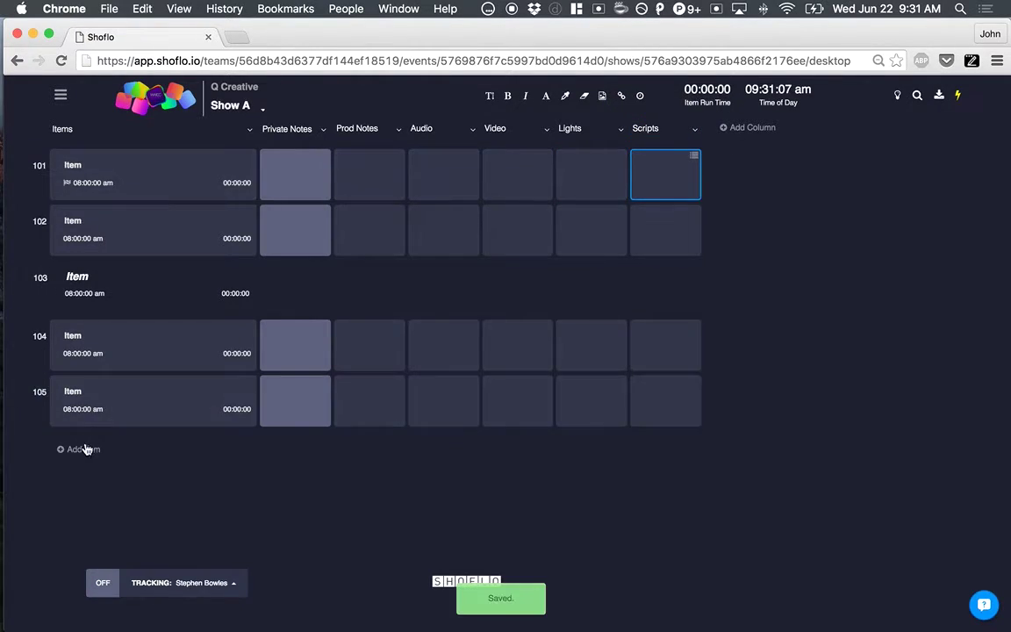
# Step: Add a sixth item at the end of the show and rename item 101 as Walk
pyautogui.click(84, 450)
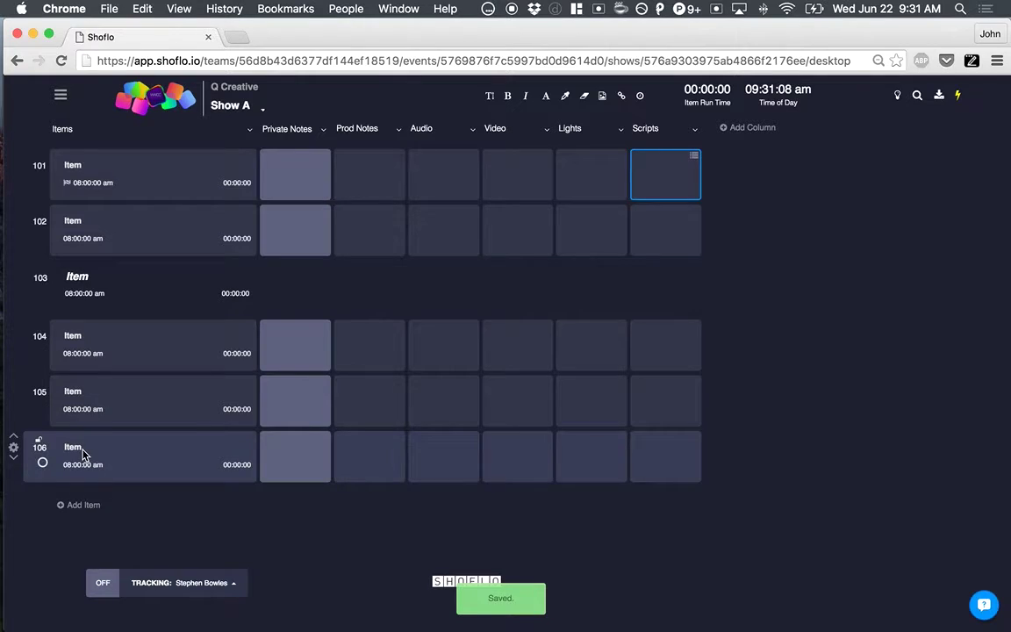
pyautogui.click(74, 165)
pyautogui.write('Walk')
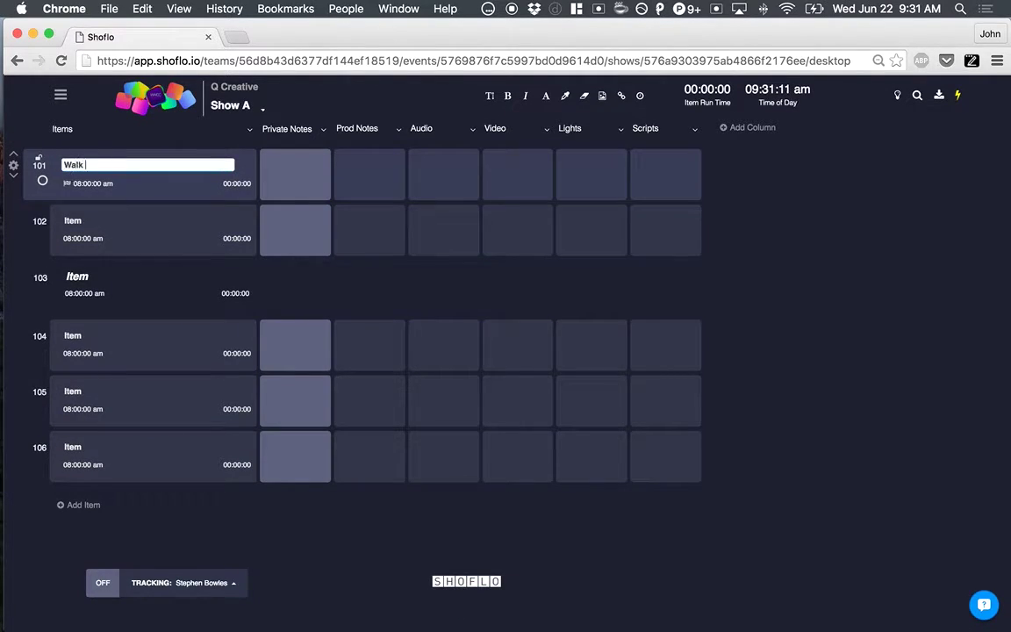
pyautogui.click(292, 171)
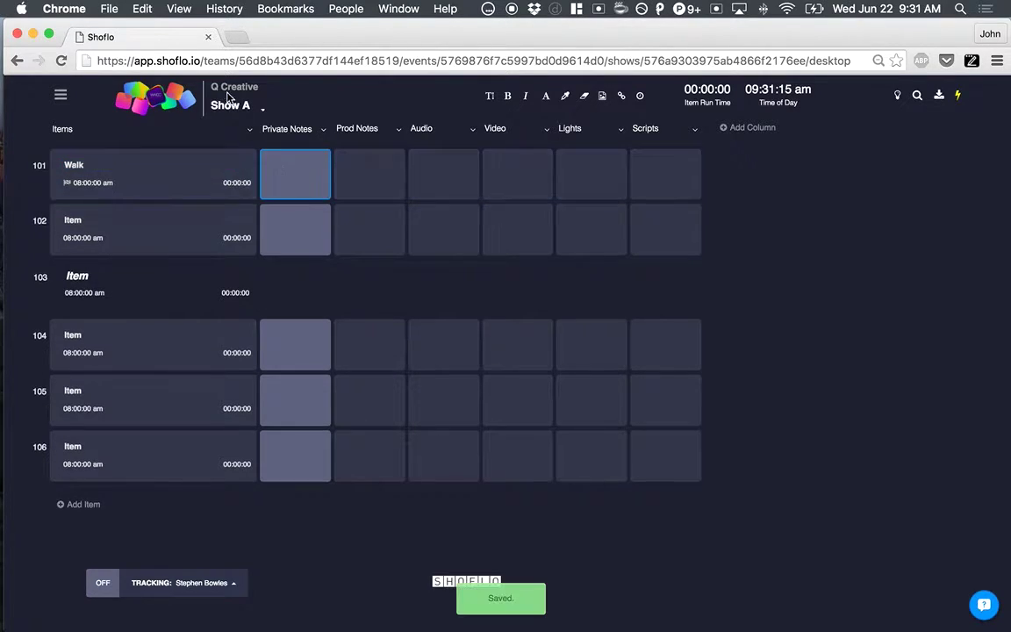
# Step: Move the Chrome window aside to uncover the Safari window, keeping the show's side navigation closed
pyautogui.moveTo(267, 36); pyautogui.dragTo(684, 32)
pyautogui.click(478, 97)
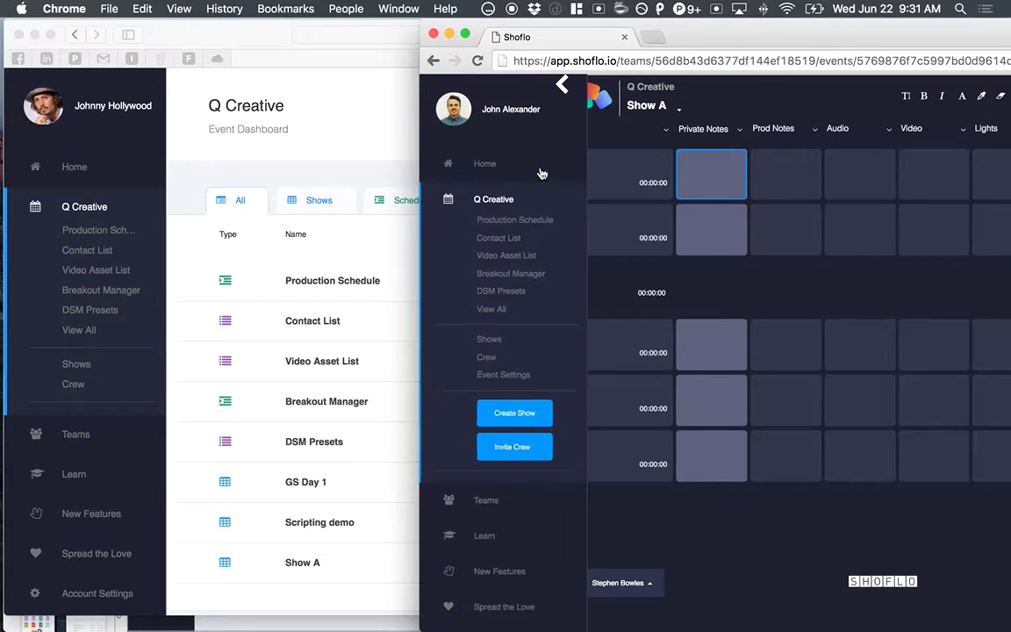
pyautogui.click(562, 88)
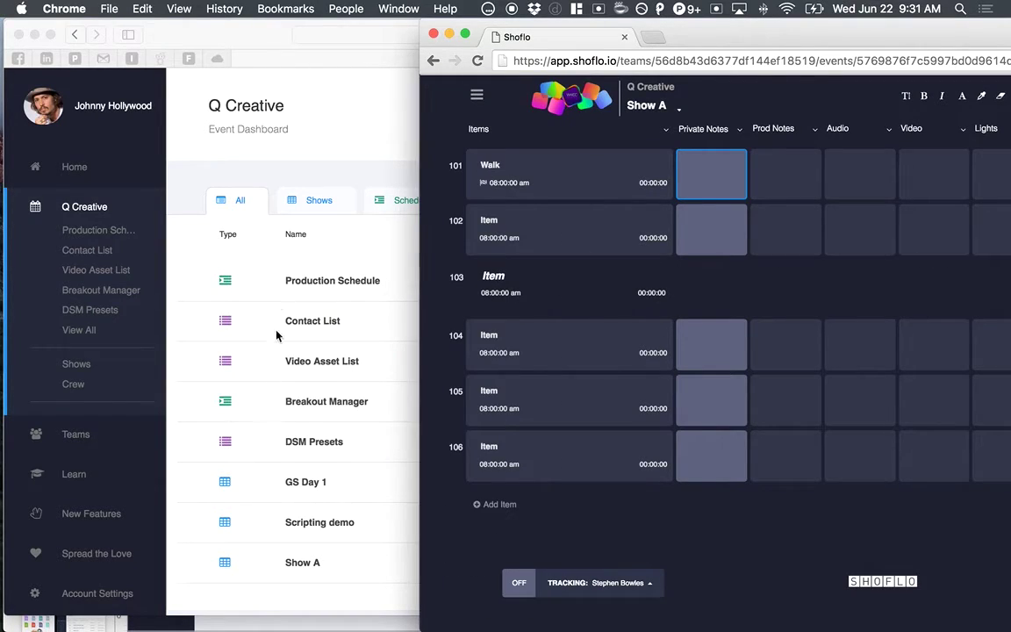
# Step: Switch to Safari, open Show A there, and toggle its colour theme twice
pyautogui.click(305, 162)
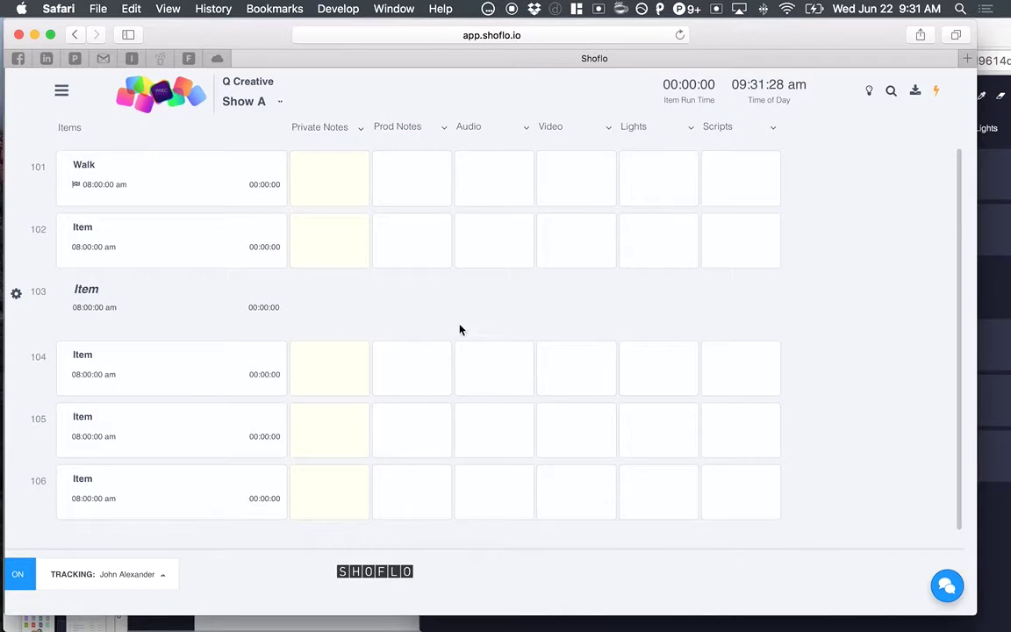
pyautogui.click(871, 93)
pyautogui.click(871, 93)
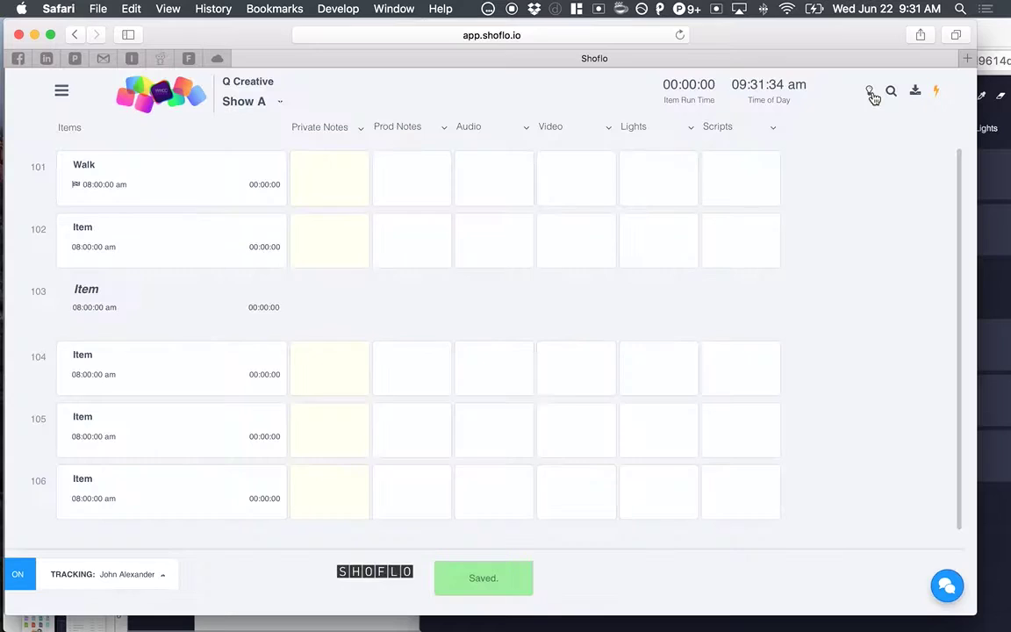
# Step: Switch back to Chrome and rename item 101 as Walk In and item 102 as Steve Jobs Playon
pyautogui.click(996, 290)
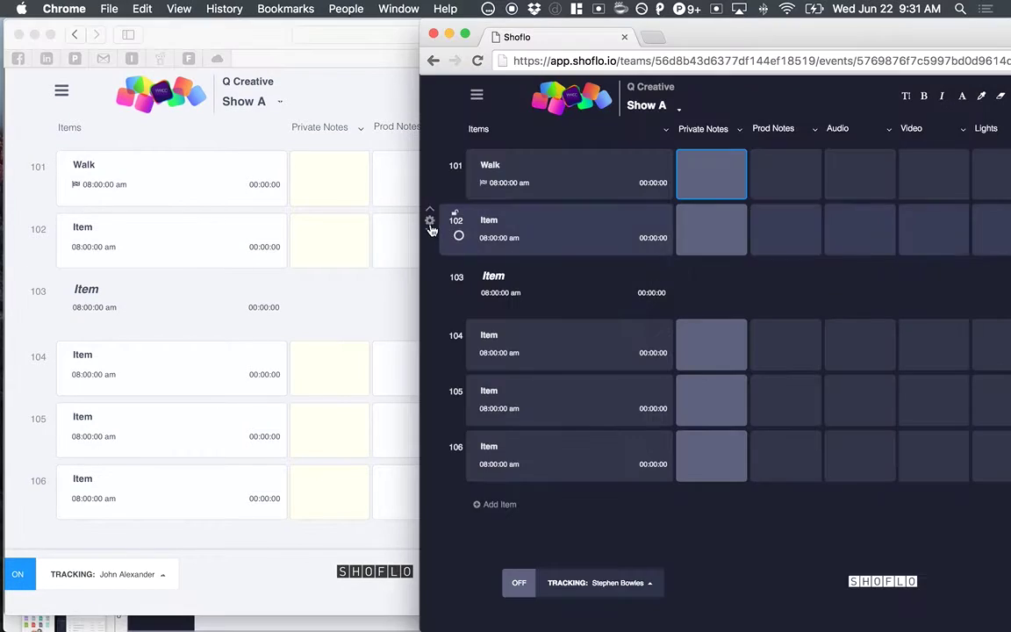
pyautogui.click(504, 166)
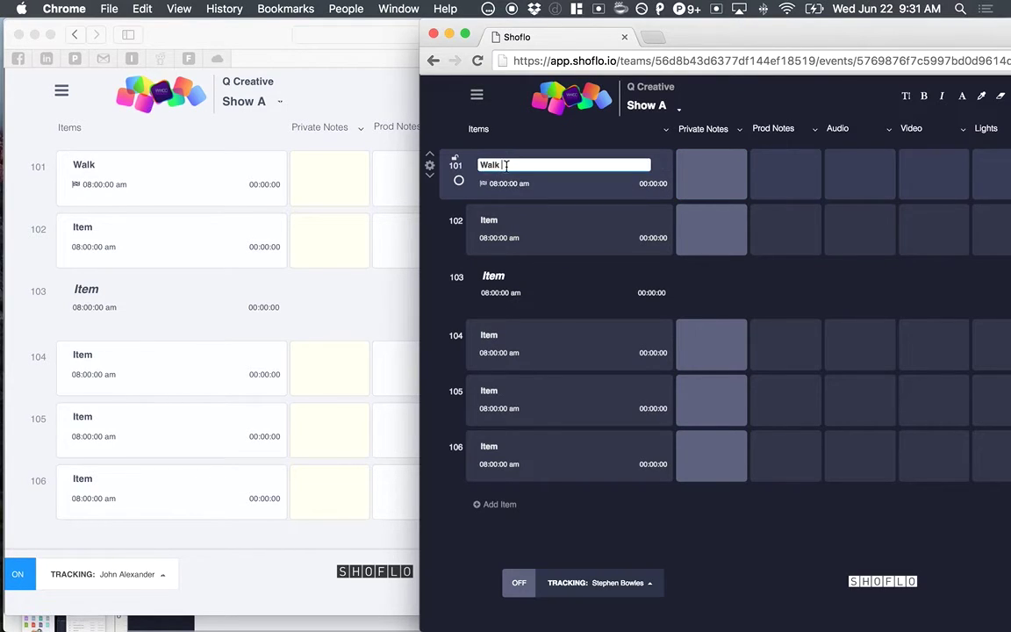
pyautogui.click(718, 187)
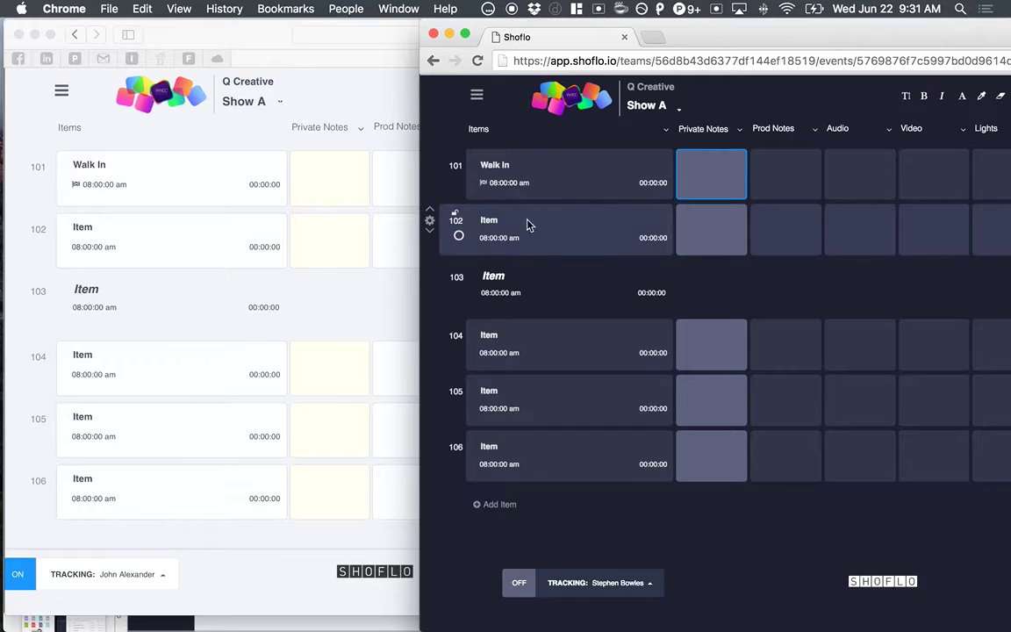
pyautogui.click(494, 220)
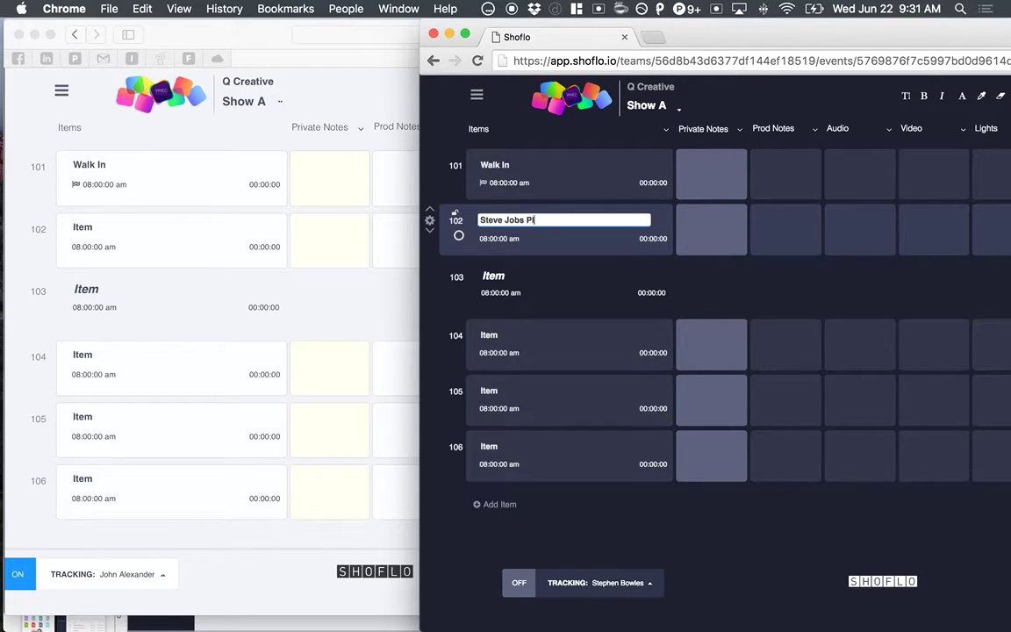
pyautogui.click(695, 235)
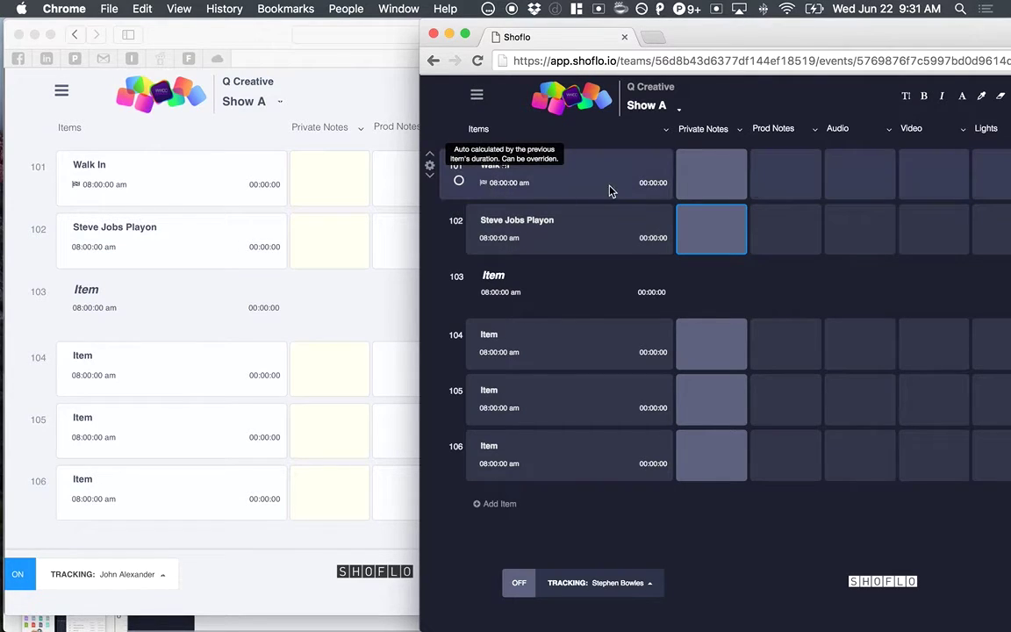
# Step: Set the Walk In item's start time to 10:00:00 am and its duration to 4 minutes
pyautogui.click(503, 186)
pyautogui.click(443, 222)
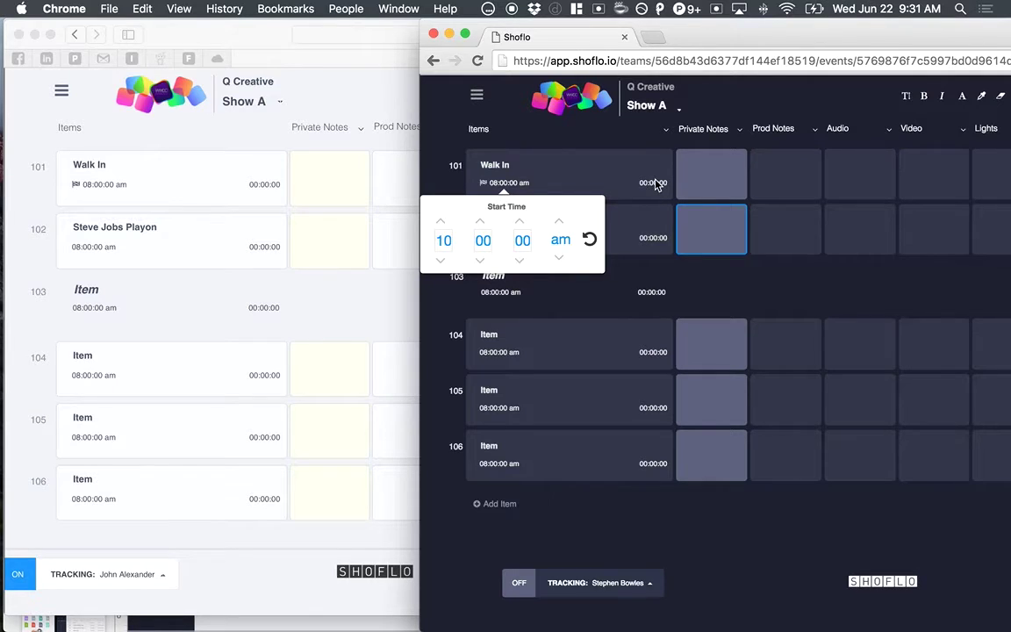
pyautogui.click(656, 187)
pyautogui.click(724, 171)
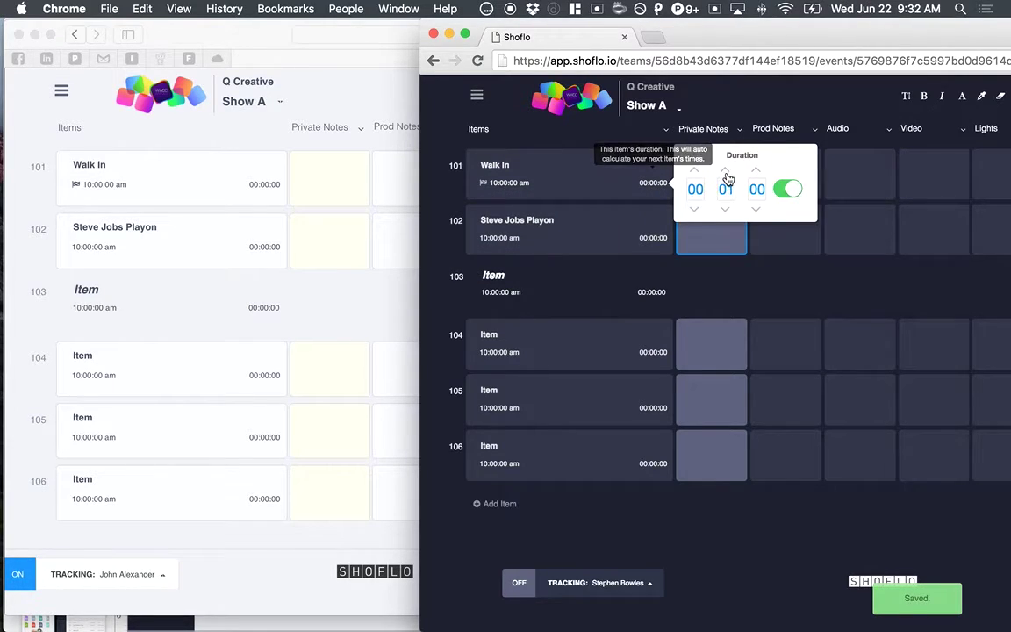
pyautogui.click(724, 171)
pyautogui.click(724, 171)
pyautogui.click(725, 171)
pyautogui.click(848, 179)
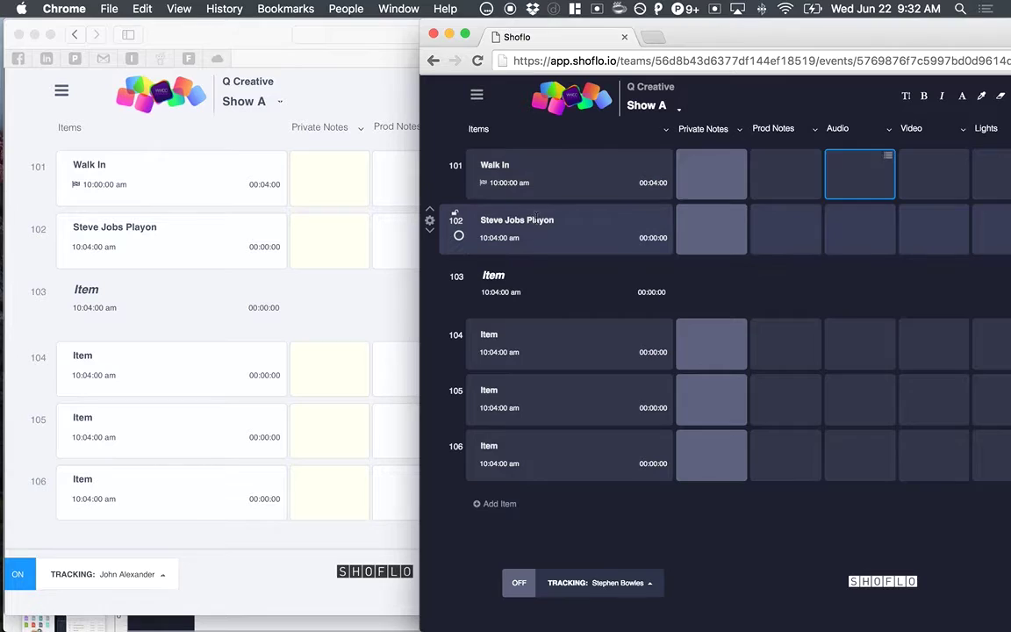
# Step: Set the duration of the Steve Jobs Playon item to 1 minute
pyautogui.click(655, 240)
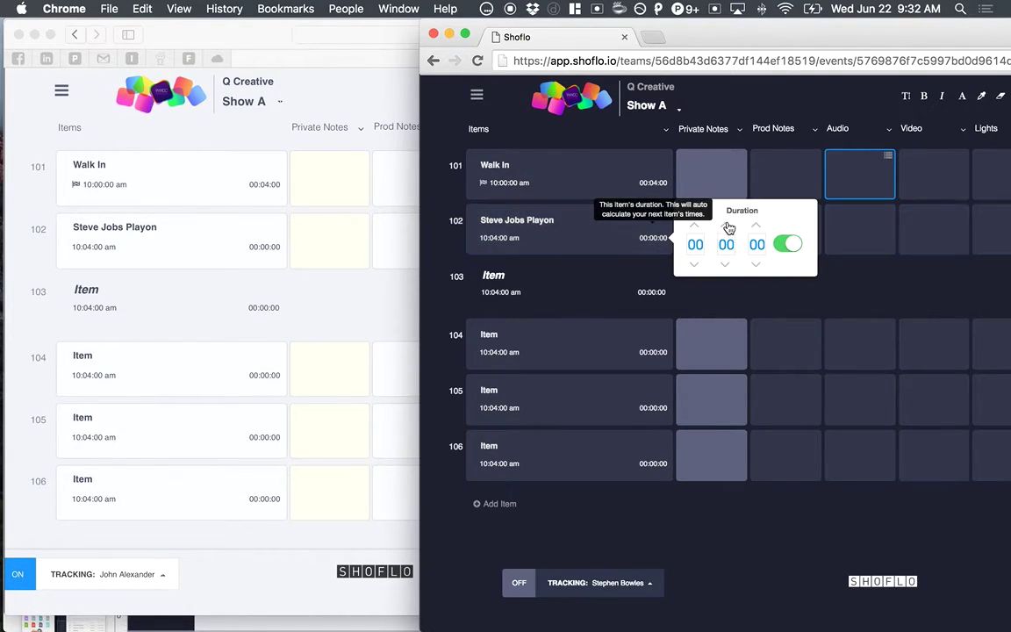
pyautogui.click(727, 225)
pyautogui.click(851, 215)
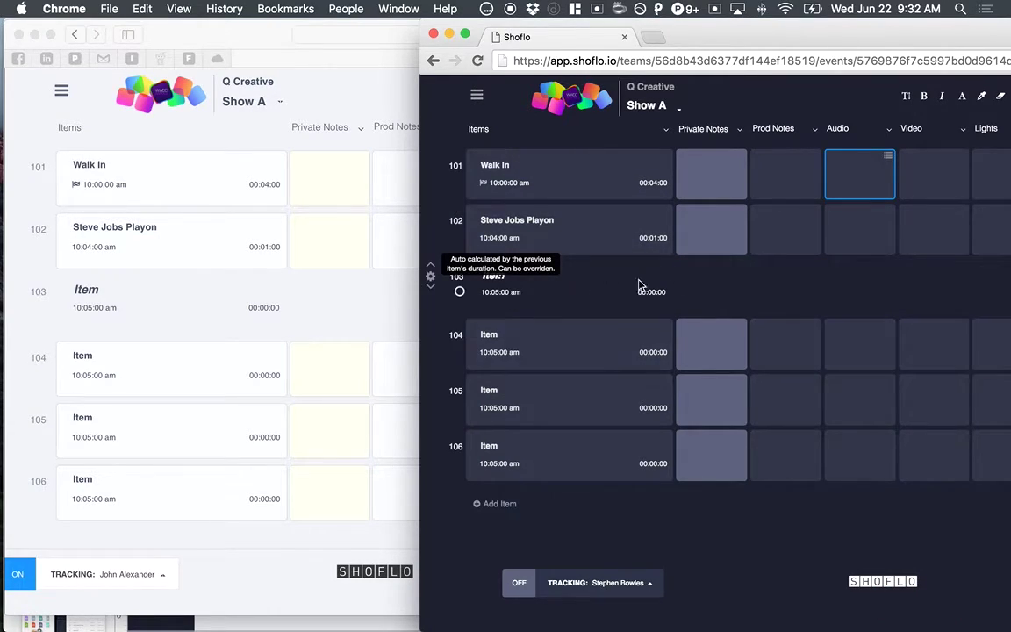
pyautogui.click(677, 275)
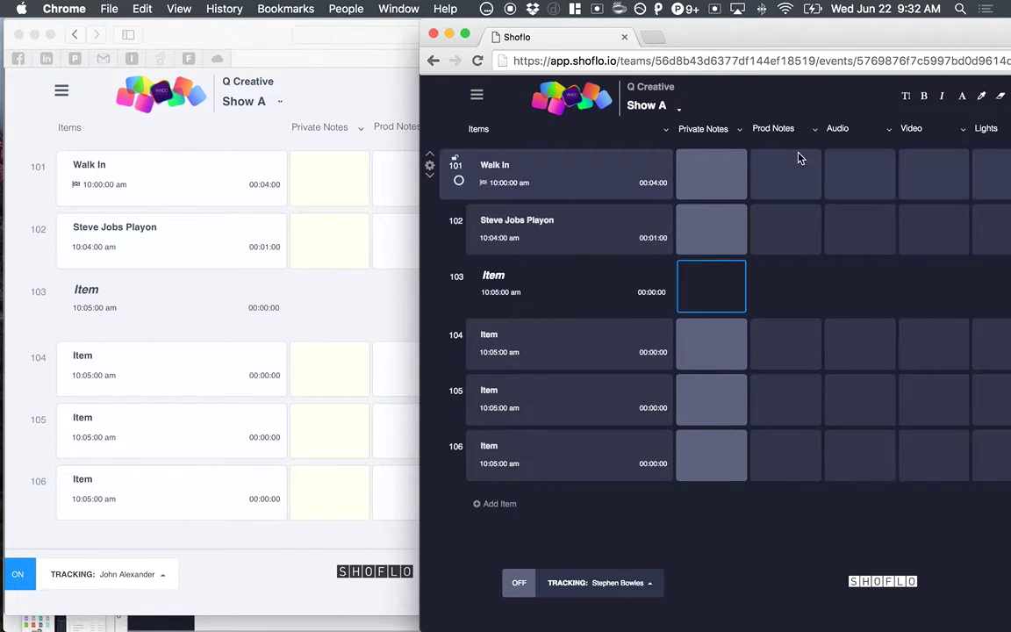
# Step: Reposition the Chrome window over the Safari window so that the items of both stay in view
pyautogui.moveTo(691, 35); pyautogui.dragTo(641, 34)
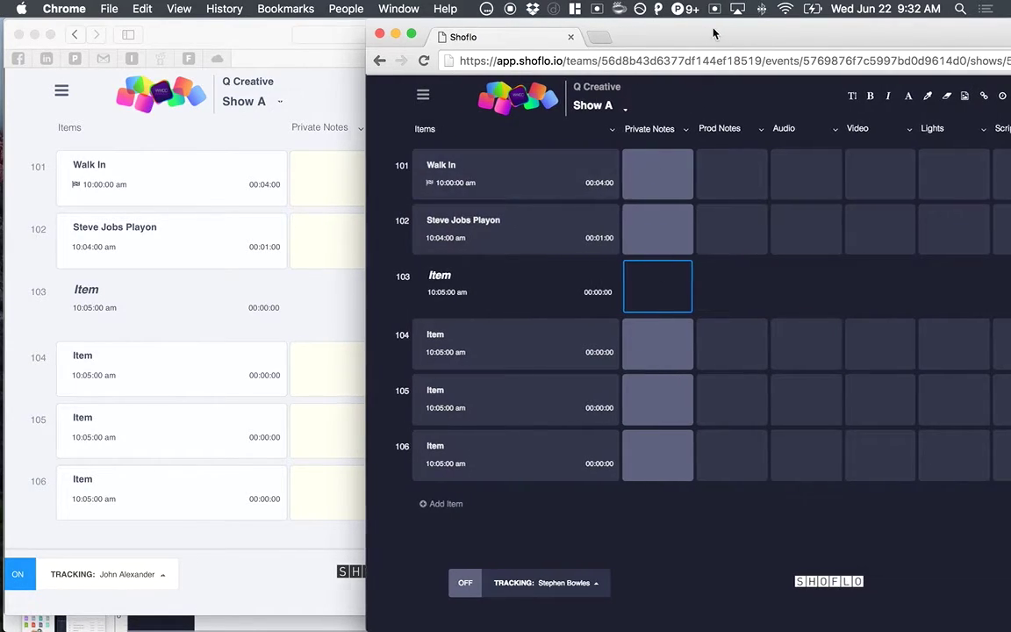
pyautogui.moveTo(704, 35)
pyautogui.mouseDown()
pyautogui.moveTo(637, 35)
pyautogui.moveTo(710, 36)
pyautogui.mouseUp()
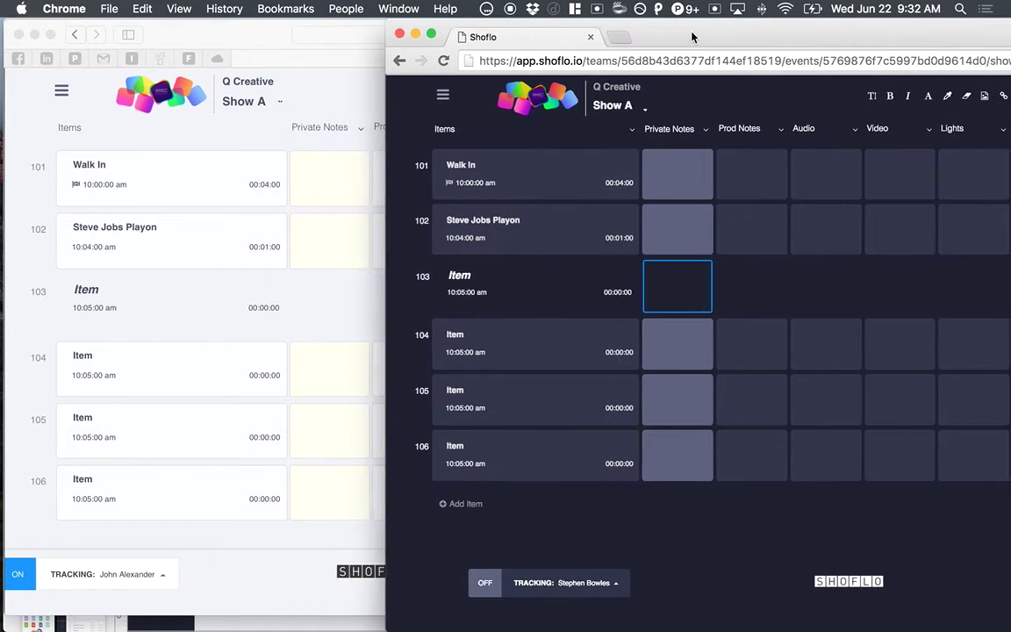
# Step: Enter "test" in the Private Notes cell of the Walk In item
pyautogui.click(673, 174)
pyautogui.write('test')
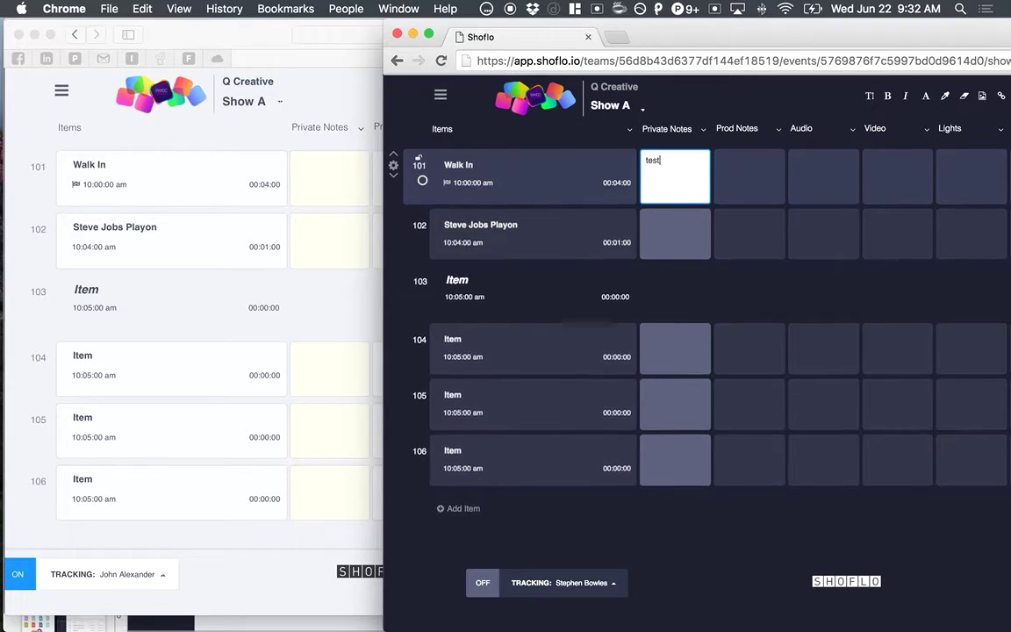
pyautogui.click(729, 188)
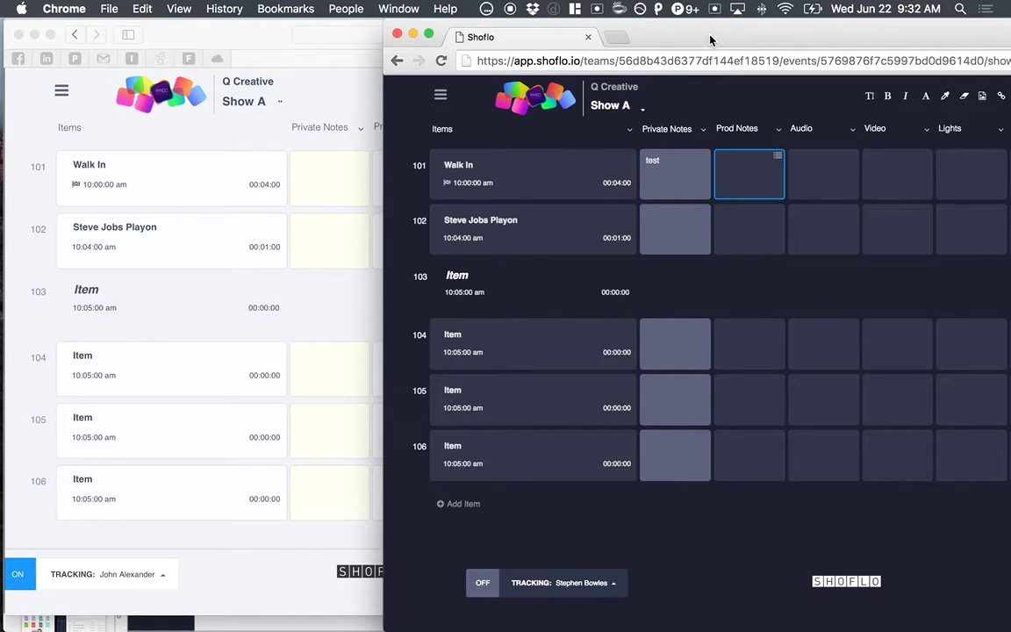
# Step: Move the Video column directly after Private Notes and hide the Audio and Lights columns from the Chrome user's view
pyautogui.moveTo(737, 41); pyautogui.dragTo(410, 228)
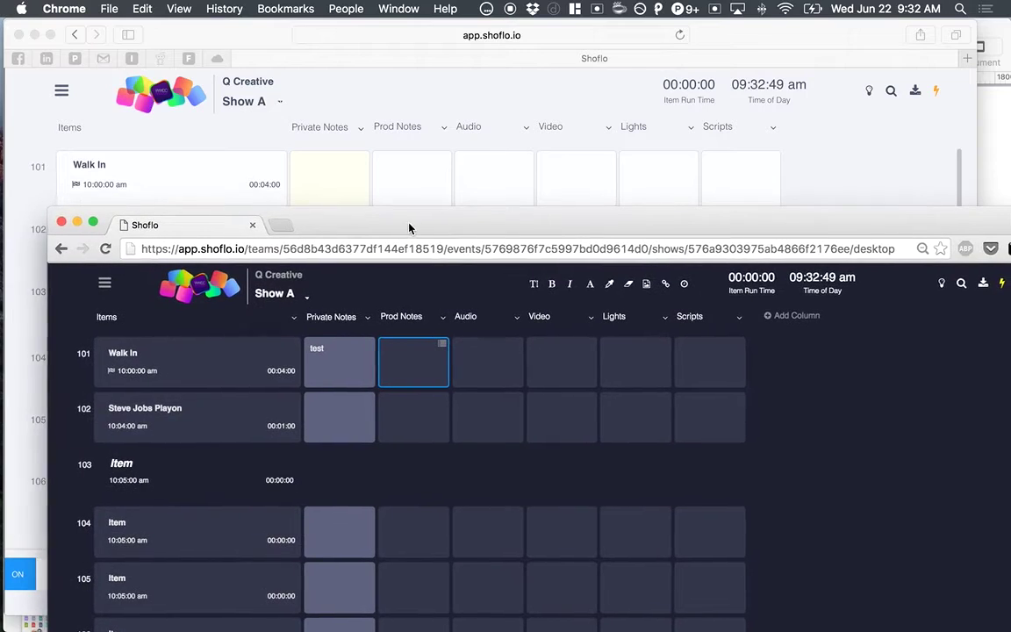
pyautogui.moveTo(562, 355); pyautogui.dragTo(413, 353)
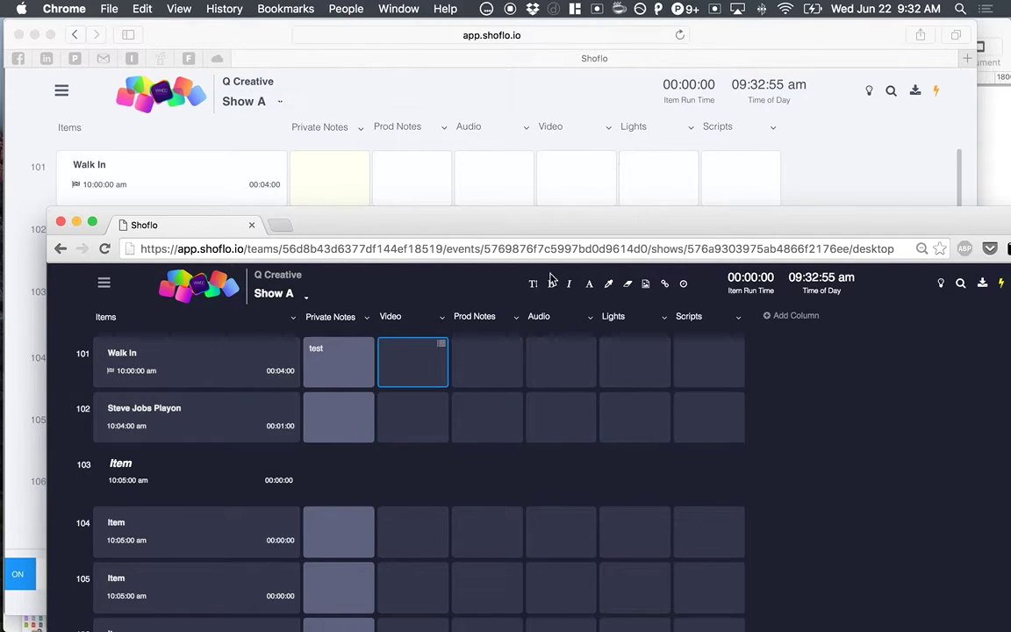
pyautogui.click(566, 360)
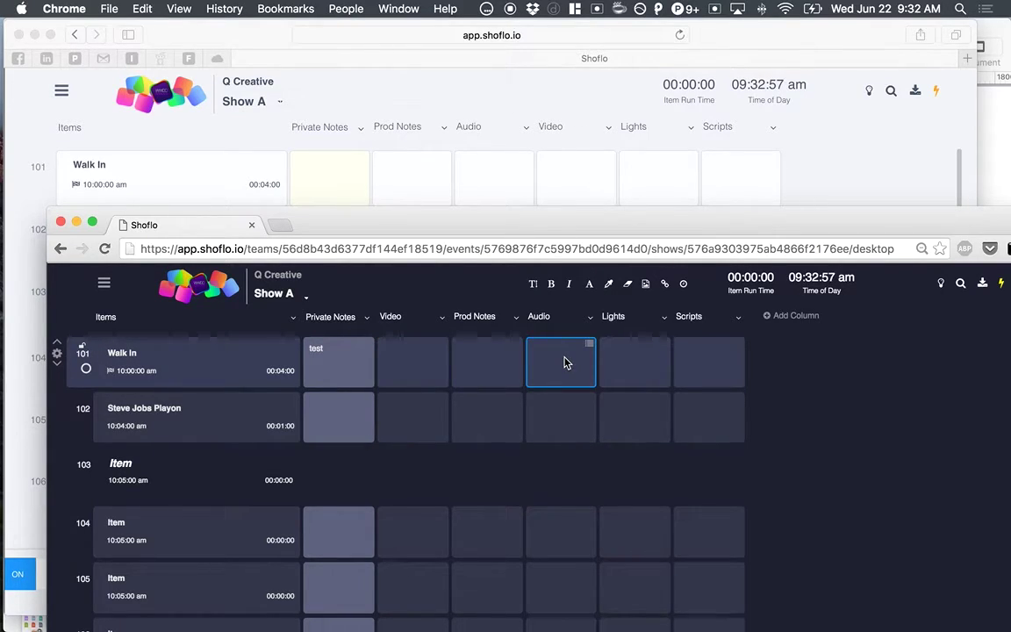
pyautogui.press('BackSpace')
pyautogui.click(565, 361)
pyautogui.press('BackSpace')
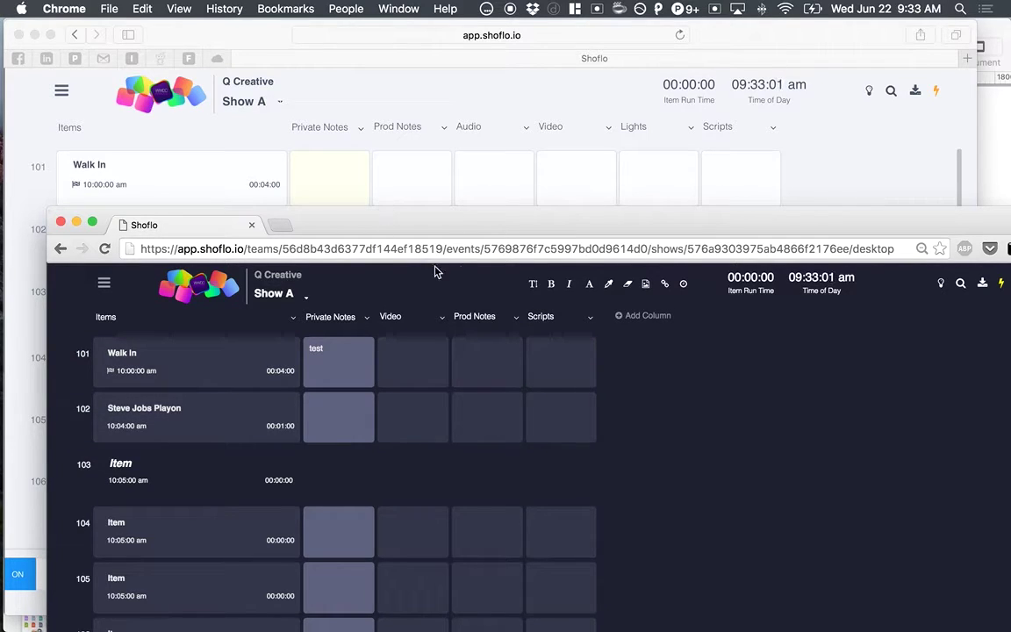
# Step: Colour the item 104 row green for all users, with the Safari window kept in view beside Chrome
pyautogui.moveTo(405, 233); pyautogui.dragTo(379, 21)
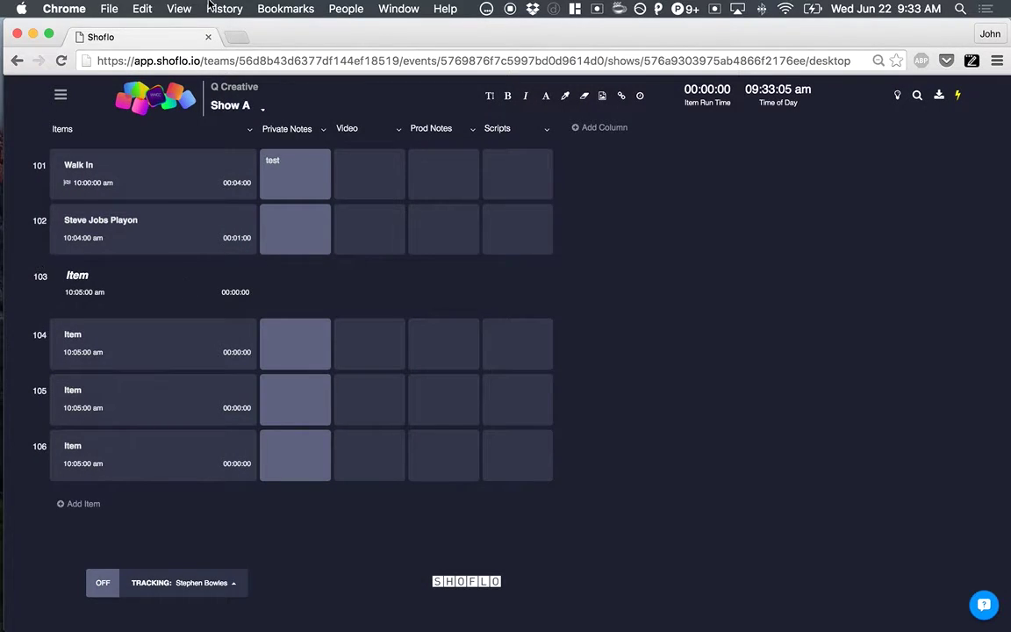
pyautogui.moveTo(283, 33); pyautogui.dragTo(658, 19)
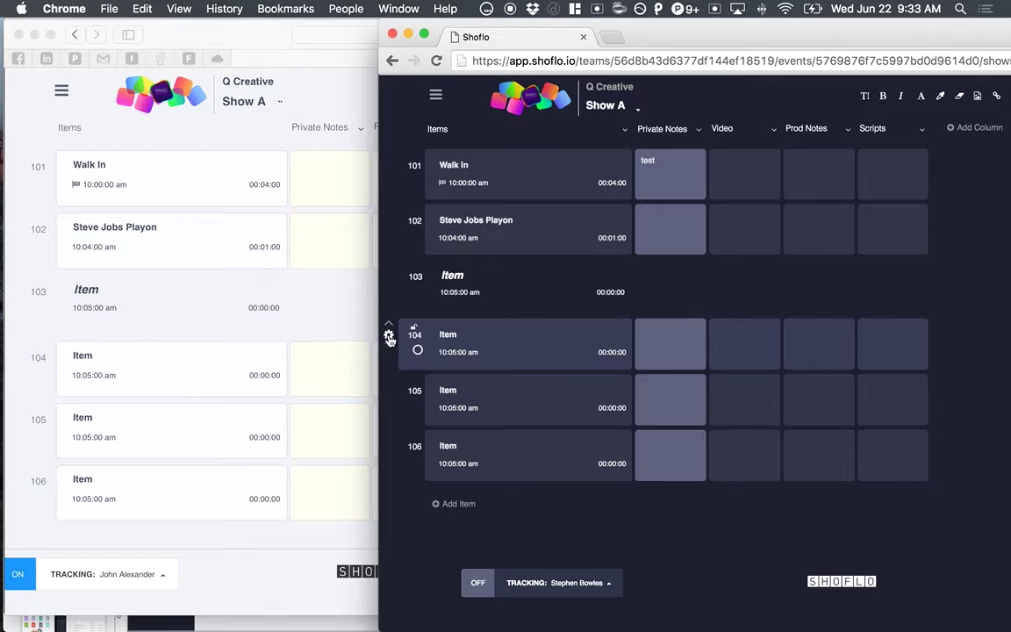
pyautogui.click(387, 335)
pyautogui.click(454, 234)
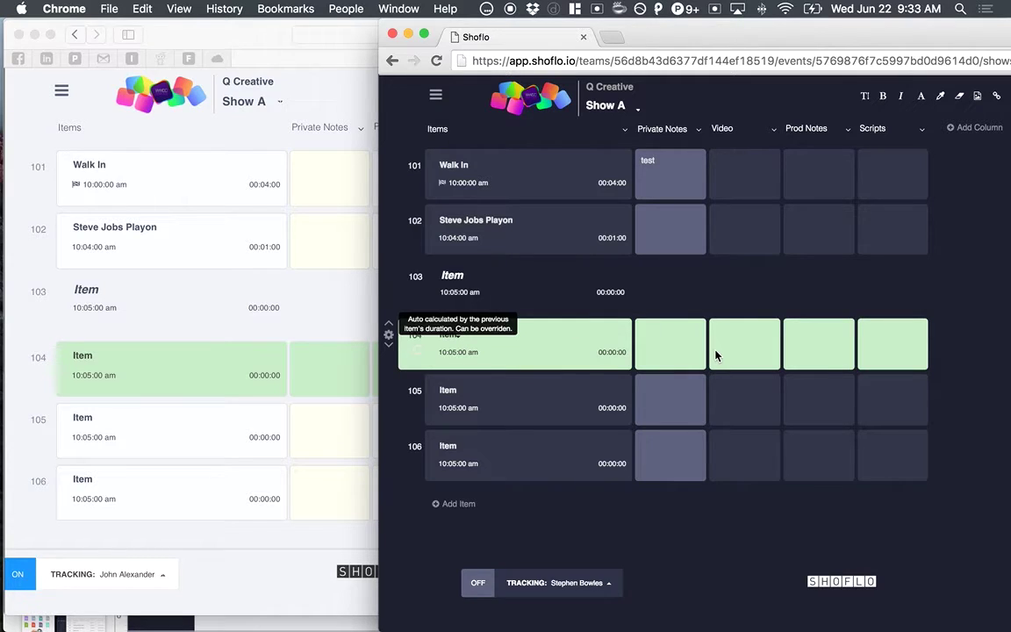
# Step: Mark the item 106 row with the personal yellow colour and uncover the Safari window to compare
pyautogui.moveTo(691, 40); pyautogui.dragTo(490, 43)
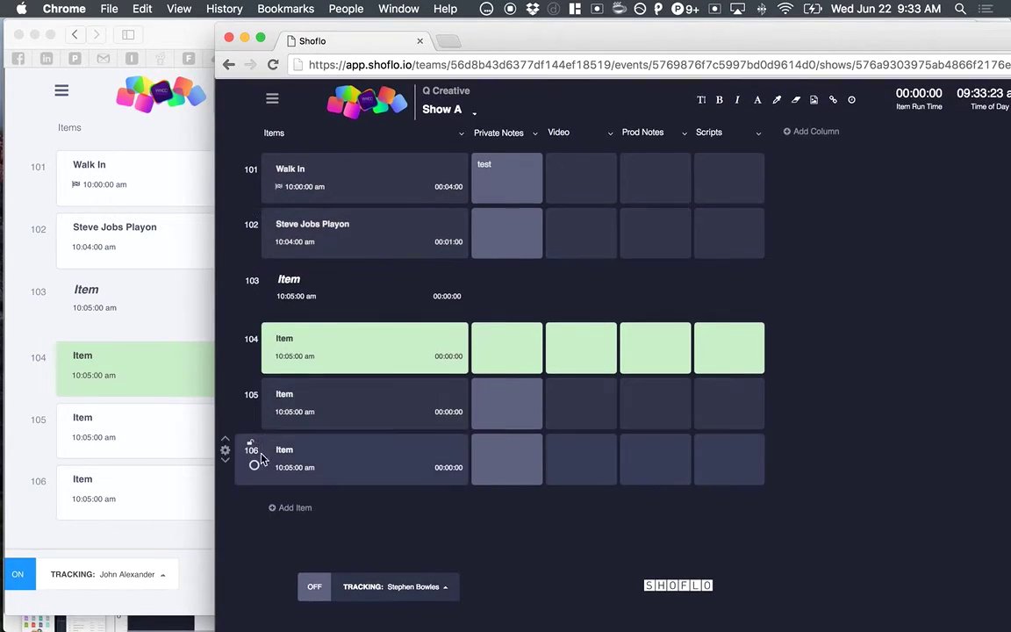
pyautogui.click(227, 453)
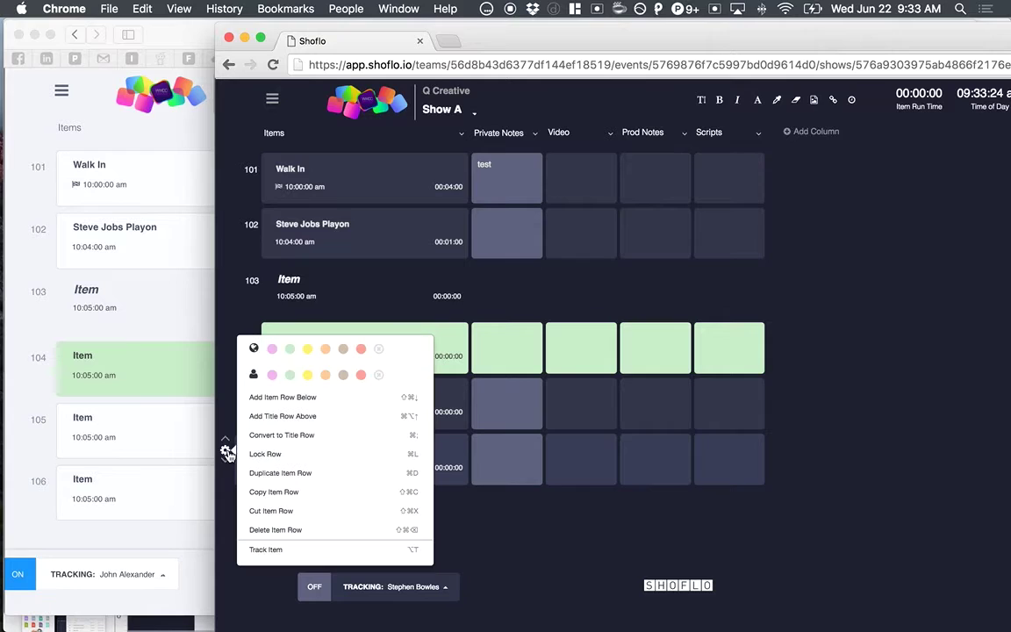
pyautogui.click(308, 376)
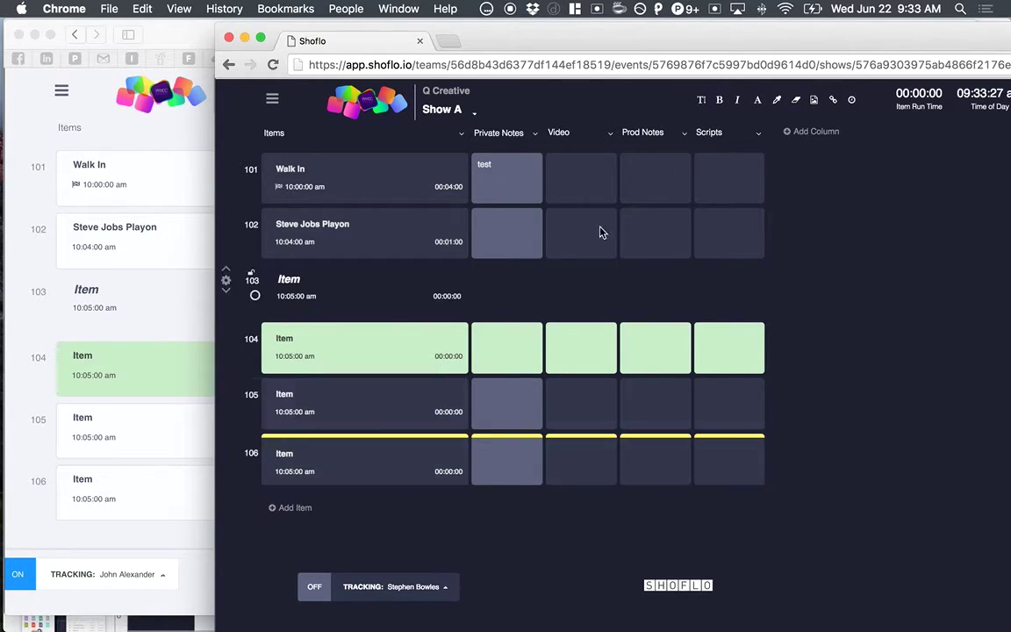
pyautogui.moveTo(576, 55); pyautogui.dragTo(831, 59)
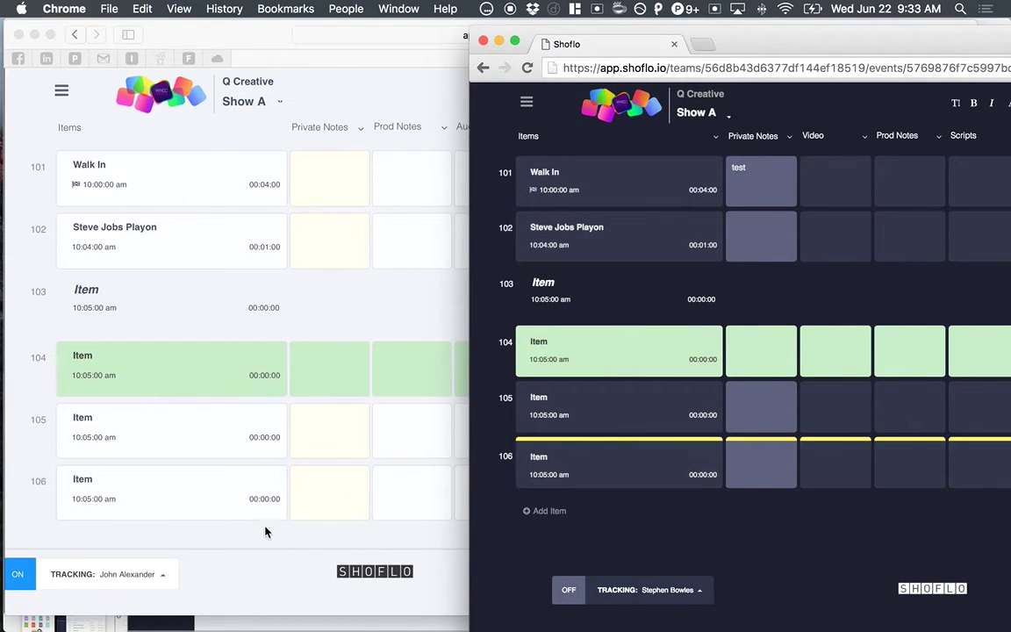
# Step: Add a column after Scripts and insert the photo instantlogosearch-coca-cola.png into its Walk In cell
pyautogui.moveTo(814, 50); pyautogui.dragTo(345, 43)
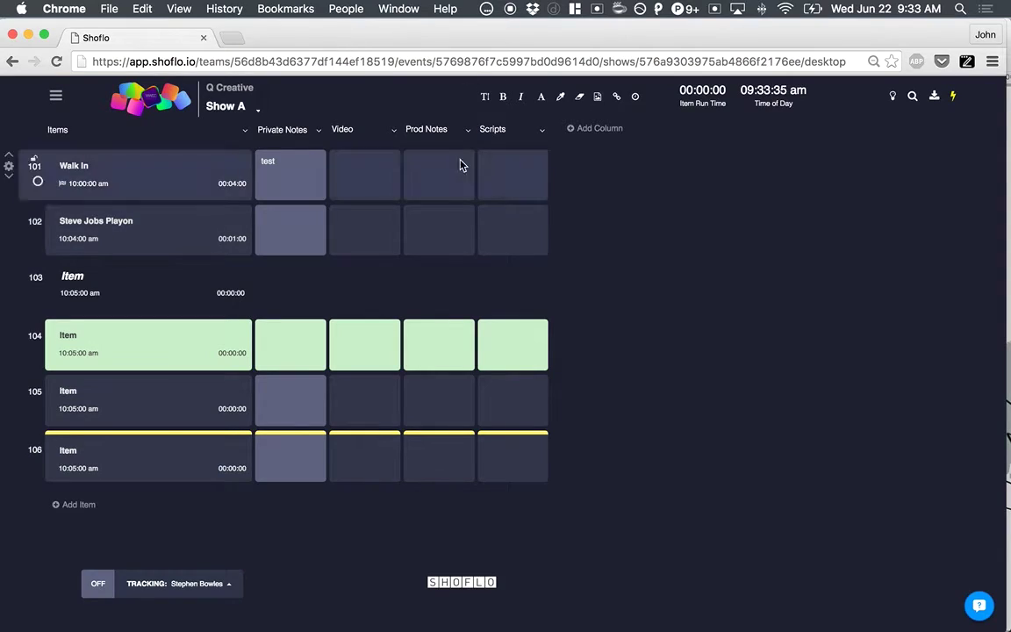
pyautogui.click(606, 130)
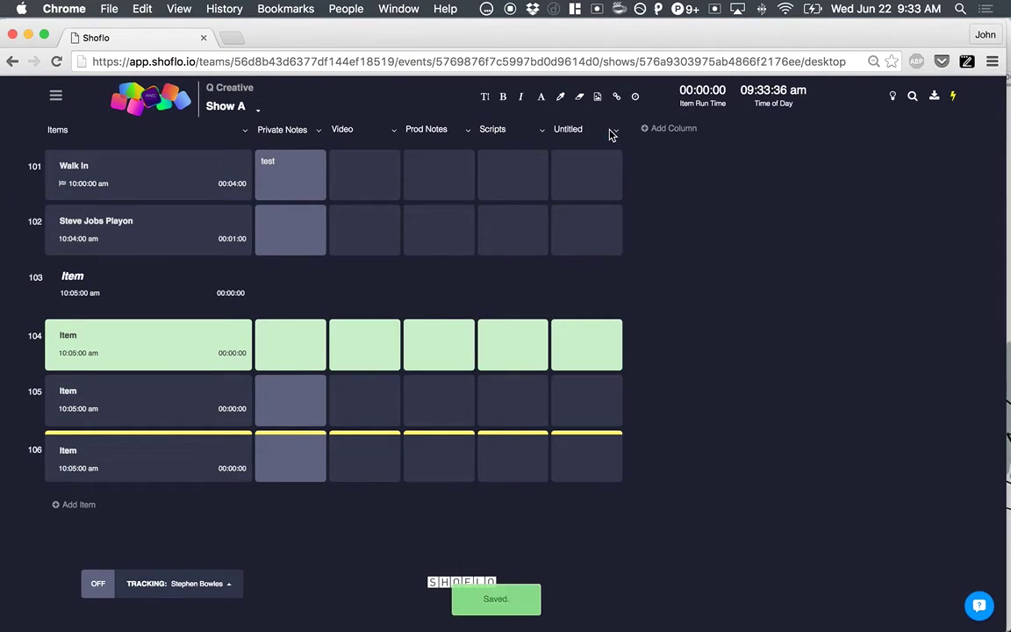
pyautogui.click(586, 170)
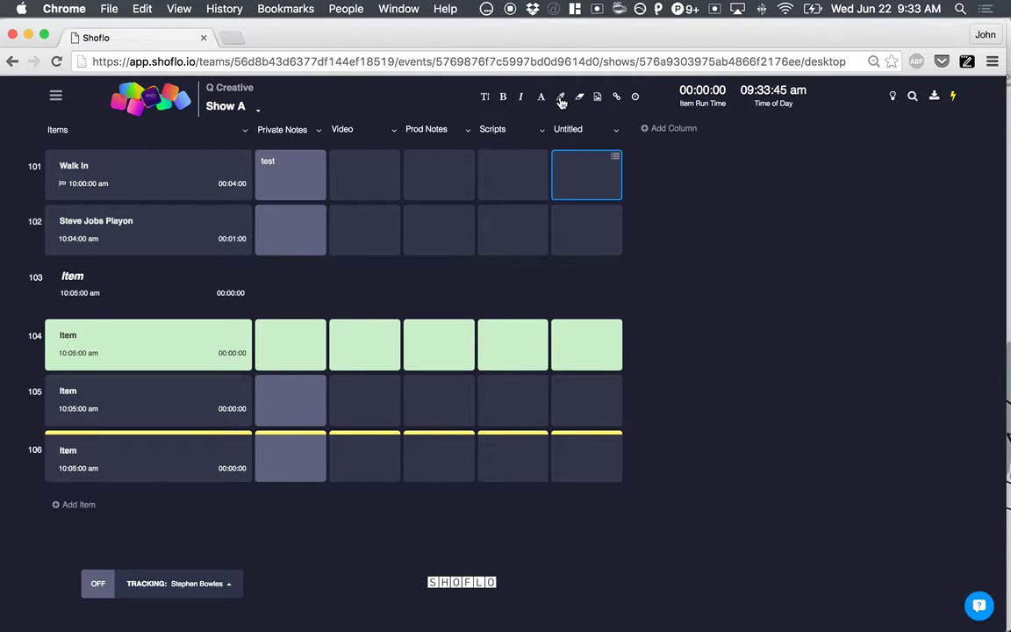
pyautogui.click(598, 99)
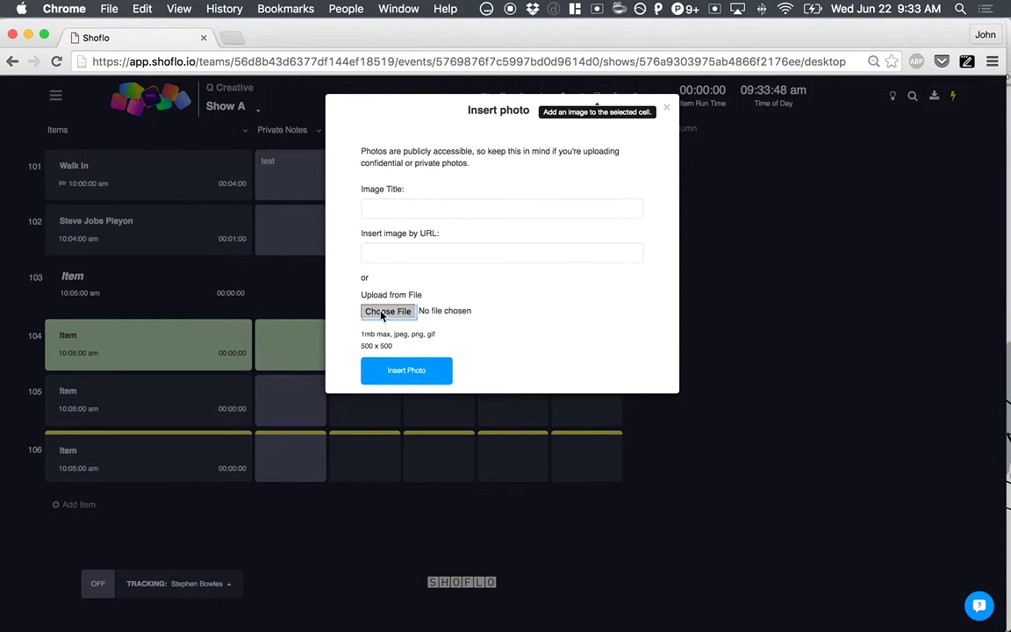
pyautogui.click(387, 311)
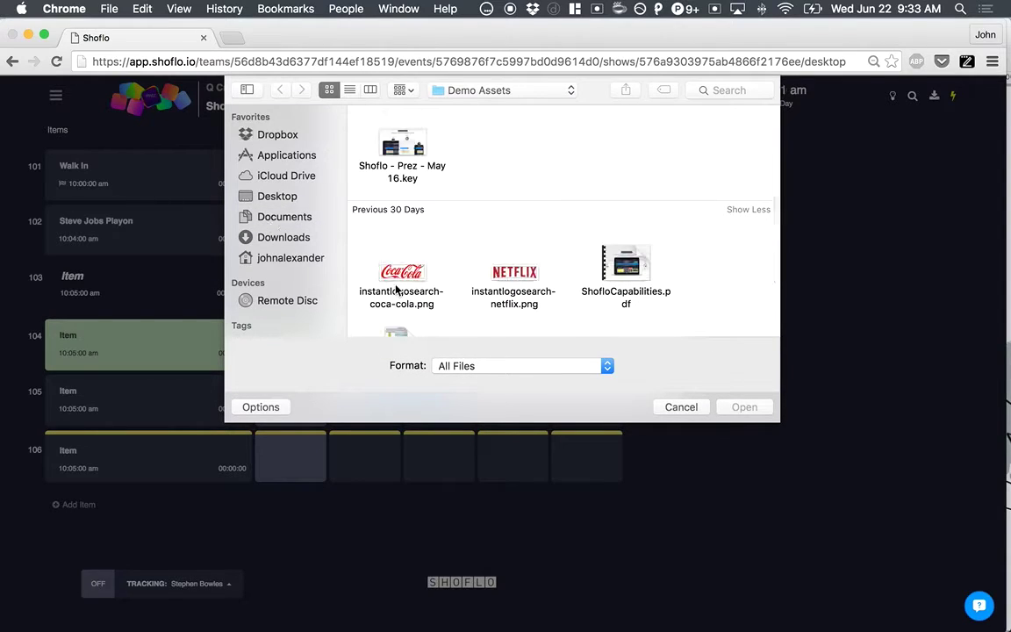
pyautogui.click(433, 291)
pyautogui.click(734, 407)
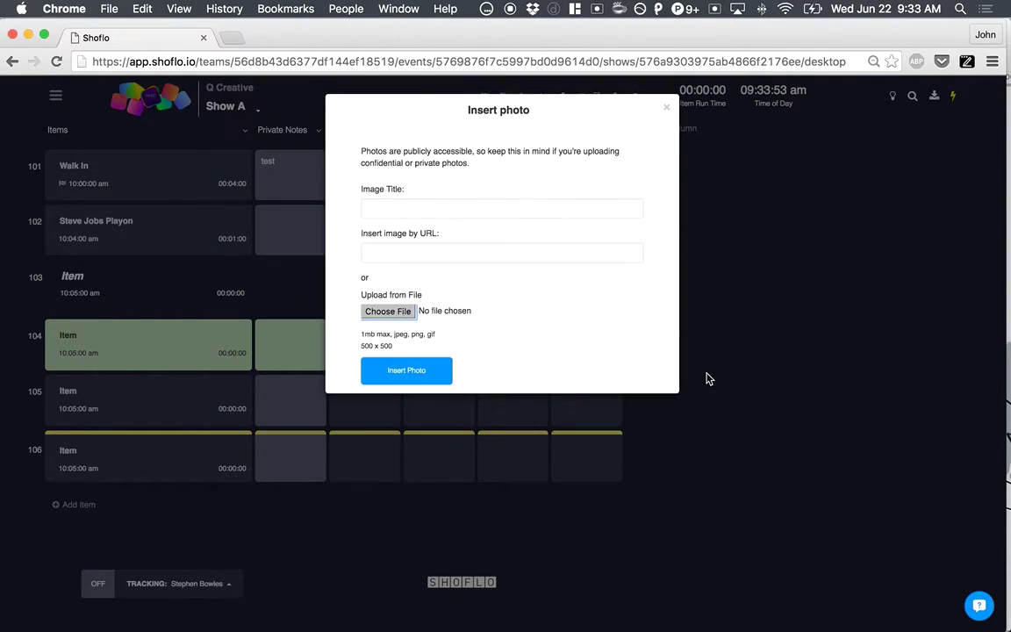
pyautogui.click(402, 368)
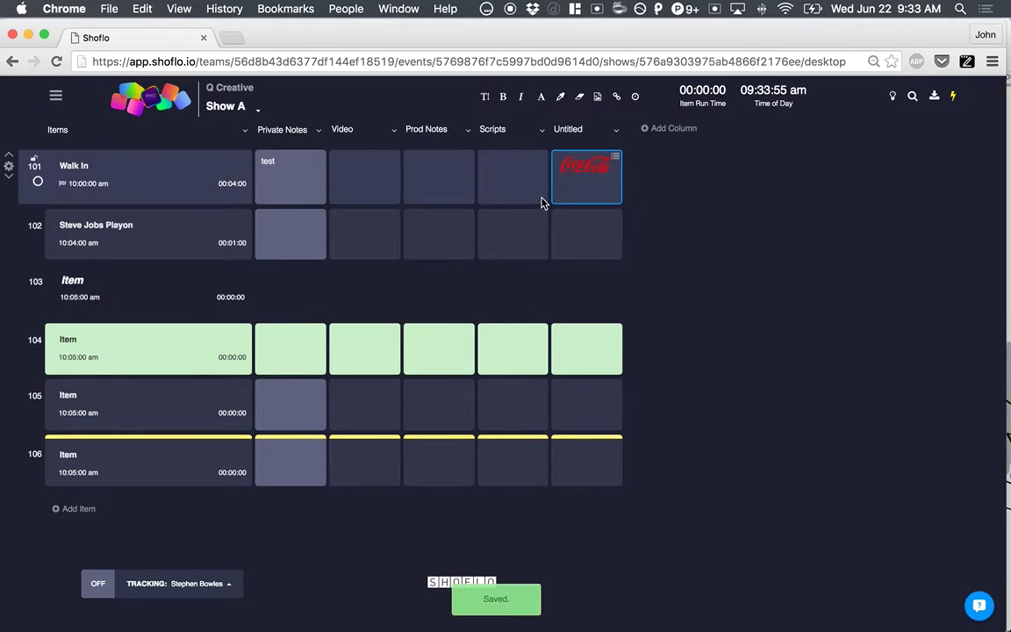
# Step: Review the external link and Docs file options for inserting a link in the Walk In item's Scripts cell, without inserting one
pyautogui.click(518, 176)
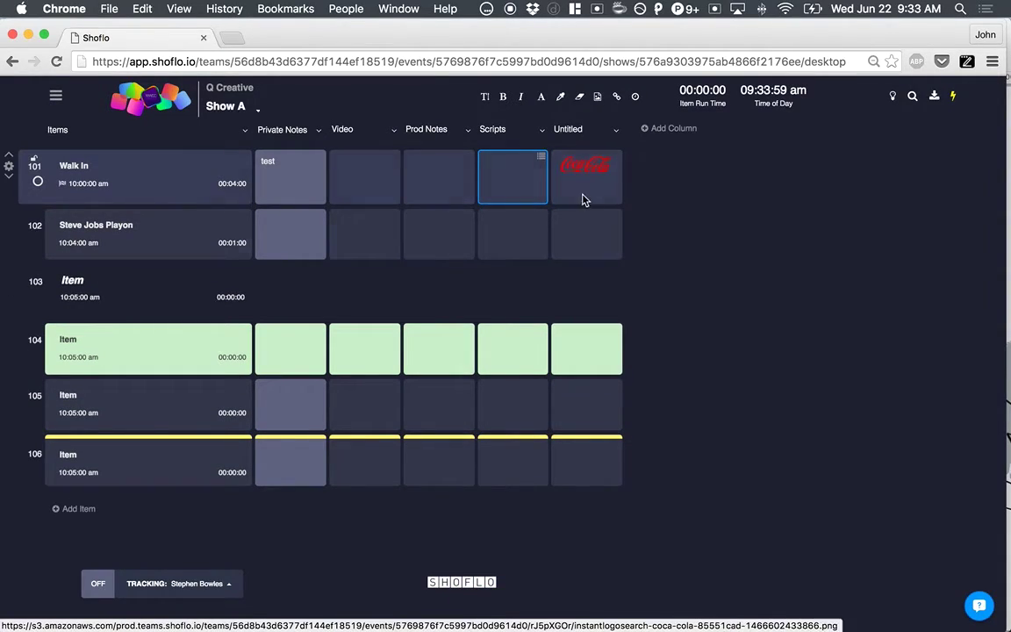
pyautogui.click(619, 95)
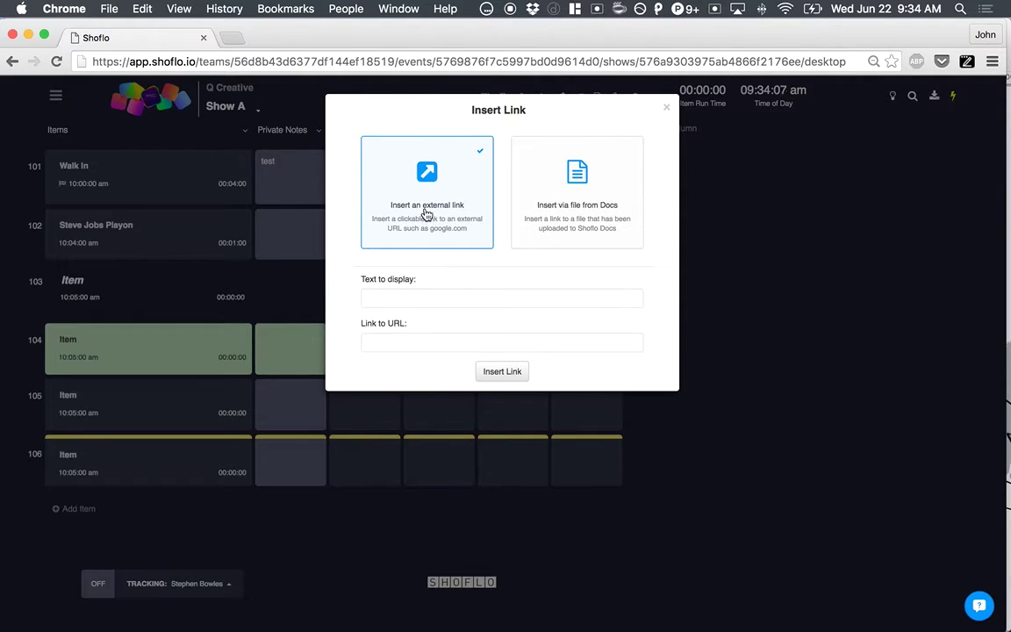
pyautogui.click(546, 202)
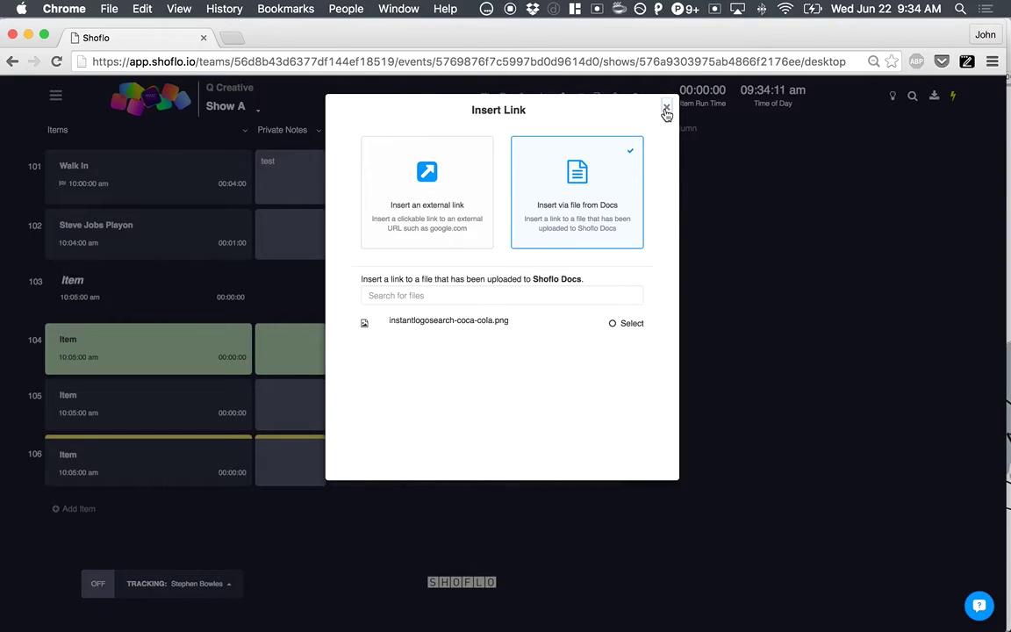
pyautogui.click(666, 110)
# Step: Review the show's download formats and look through the activity log of all changes in Show A
pyautogui.click(934, 99)
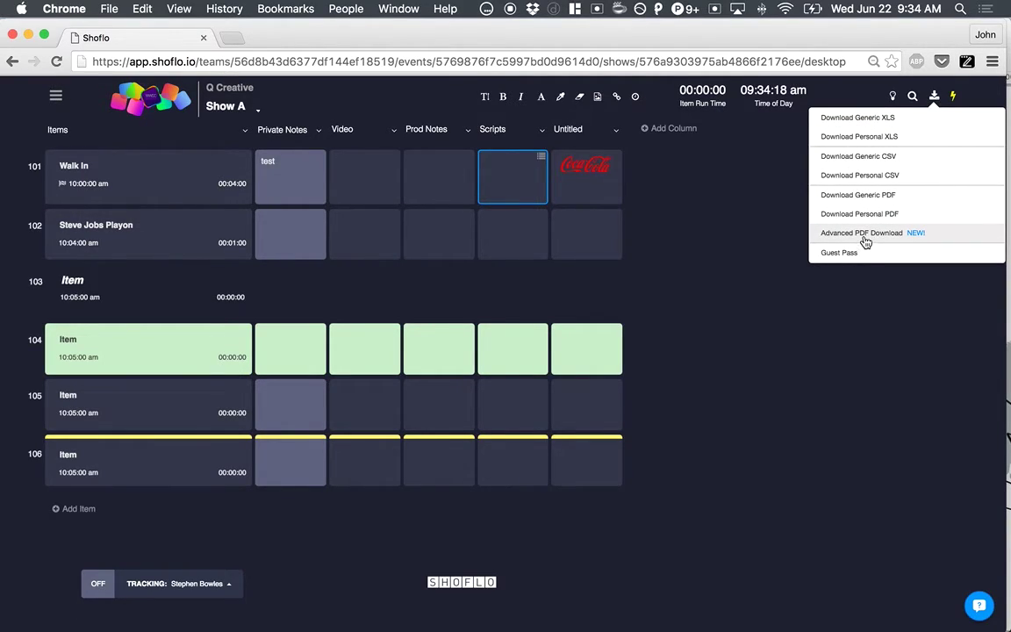
pyautogui.click(955, 99)
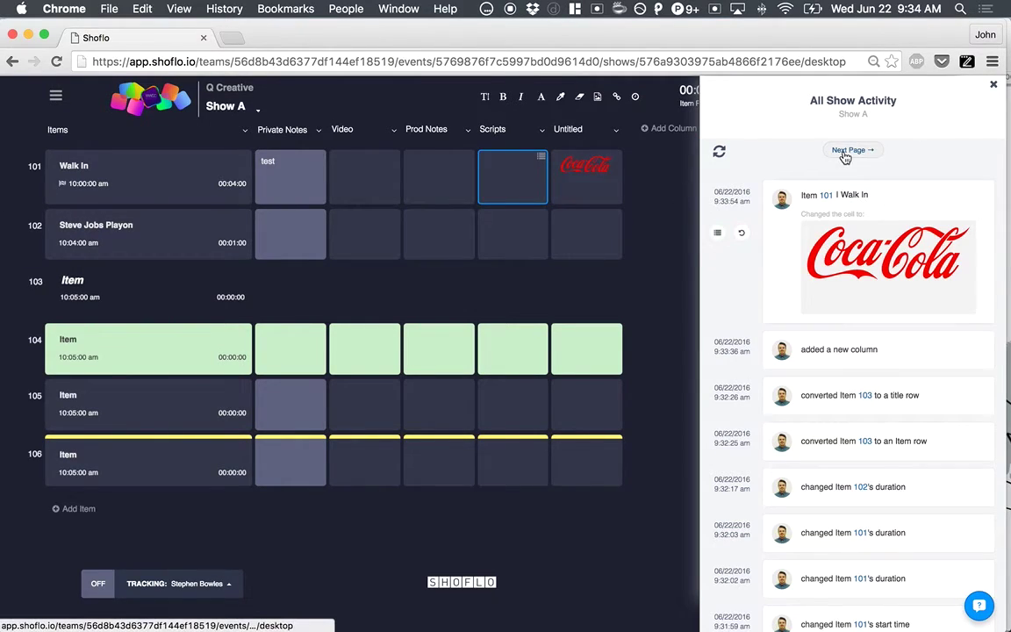
pyautogui.scroll(-1, 856, 391)
pyautogui.scroll(-2, 856, 395)
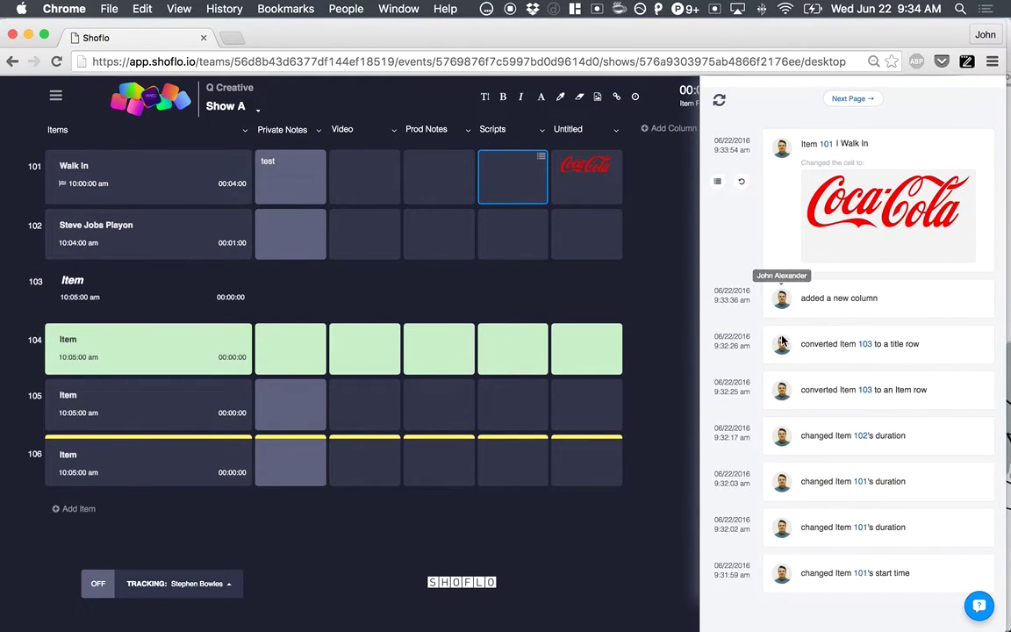
# Step: Enter "test" in the Walk In item's Video cell and replace it with "testing" as a second edit
pyautogui.click(380, 184)
pyautogui.click(377, 183)
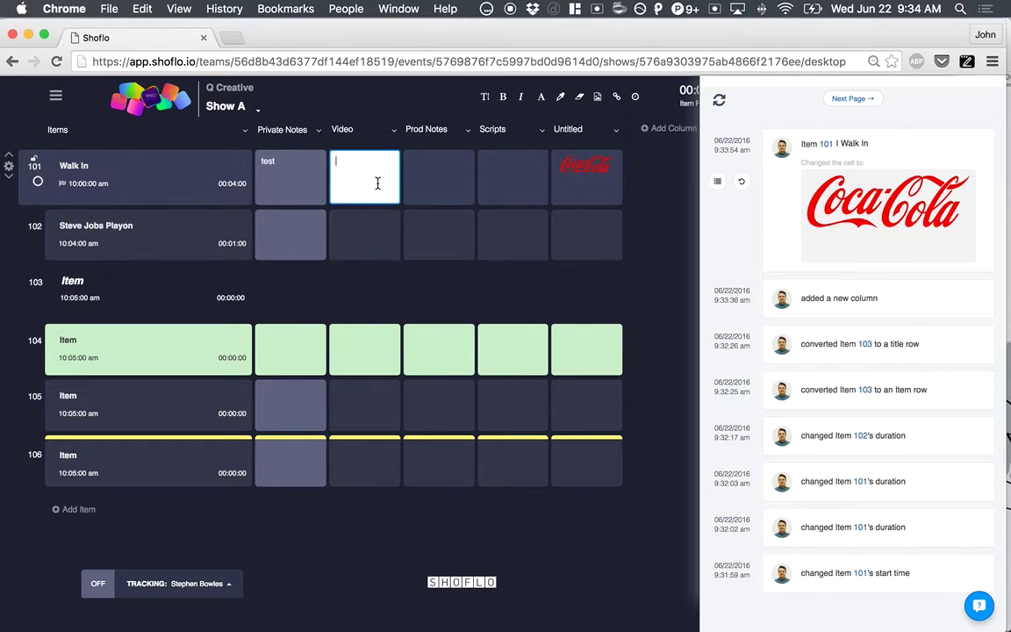
pyautogui.click(465, 182)
pyautogui.click(358, 169)
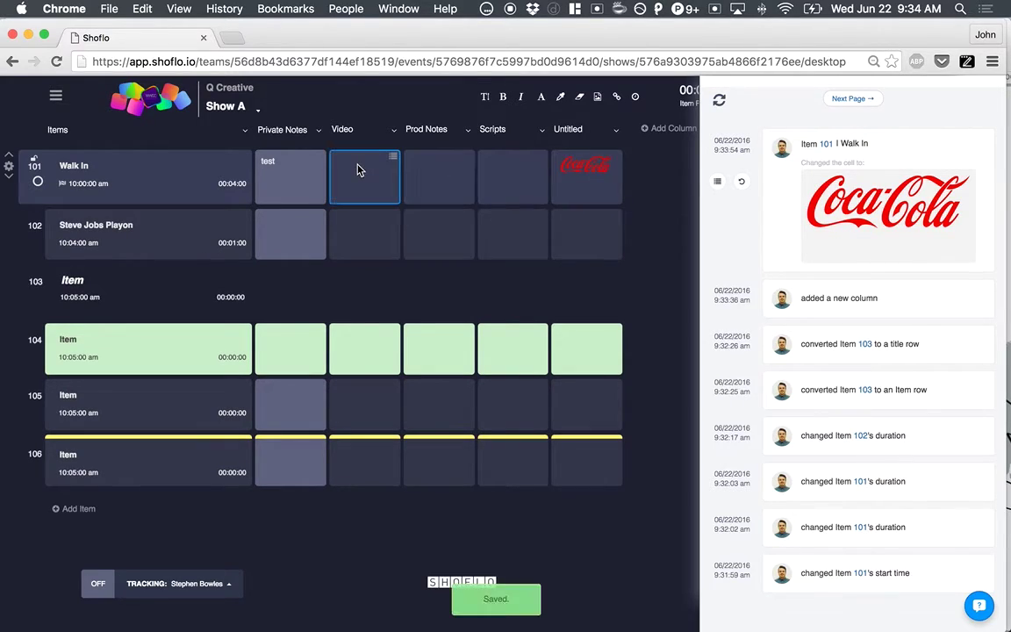
pyautogui.click(358, 177)
pyautogui.write('test')
pyautogui.click(434, 174)
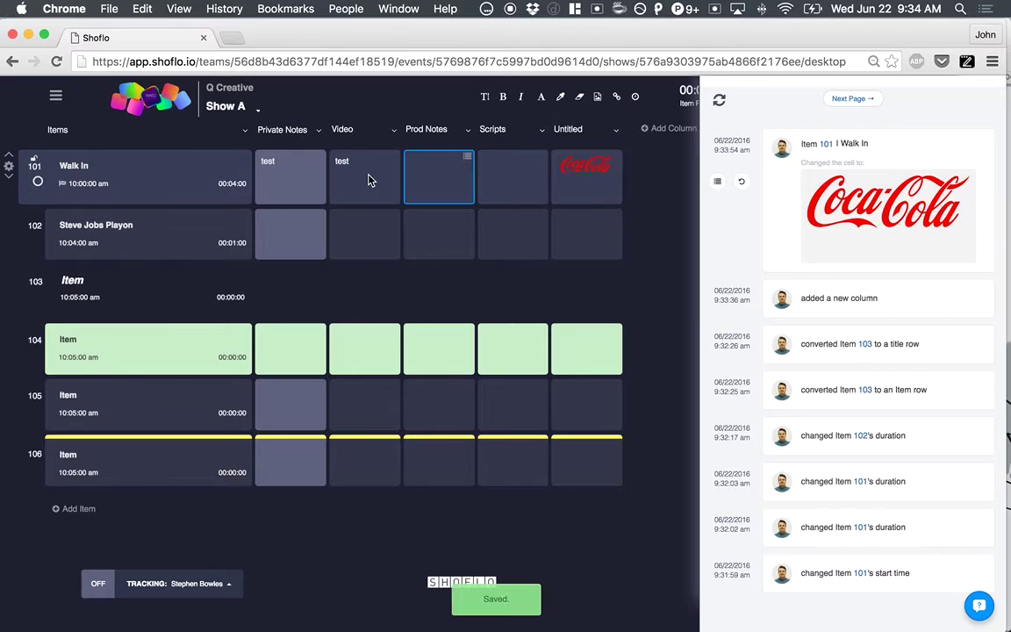
pyautogui.doubleClick(369, 175)
pyautogui.write('testing')
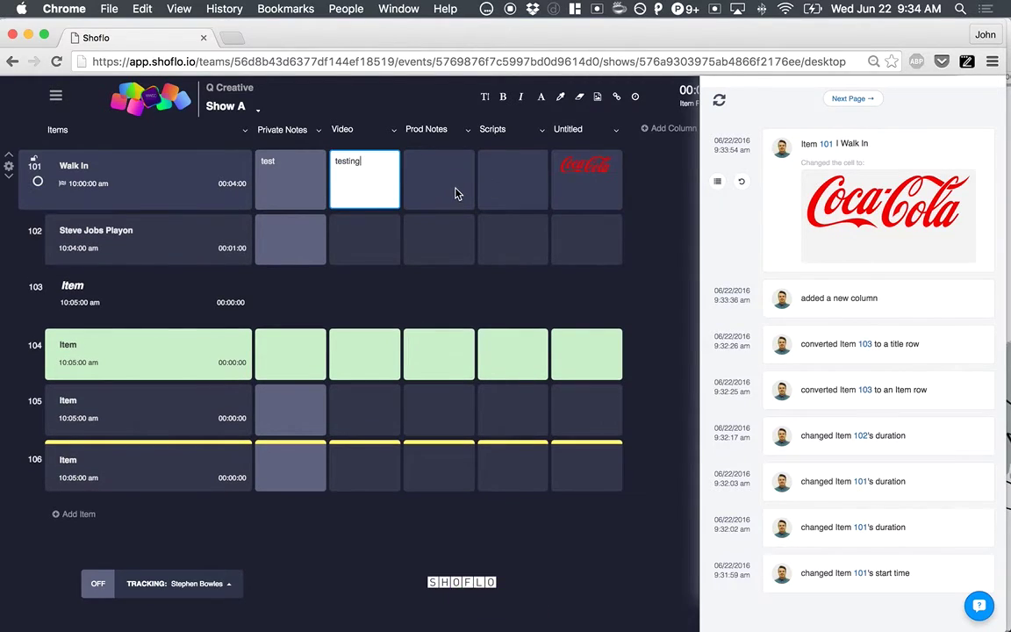
pyautogui.click(445, 190)
# Step: Examine the edit history of the Walk In item's Video cell and close it
pyautogui.click(391, 167)
pyautogui.click(393, 157)
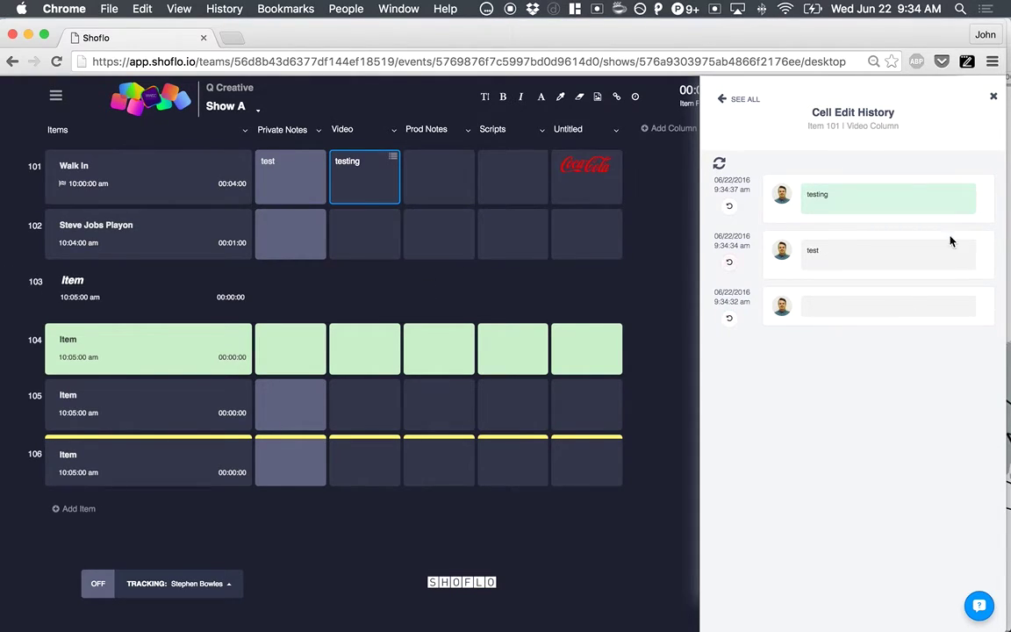
pyautogui.click(994, 98)
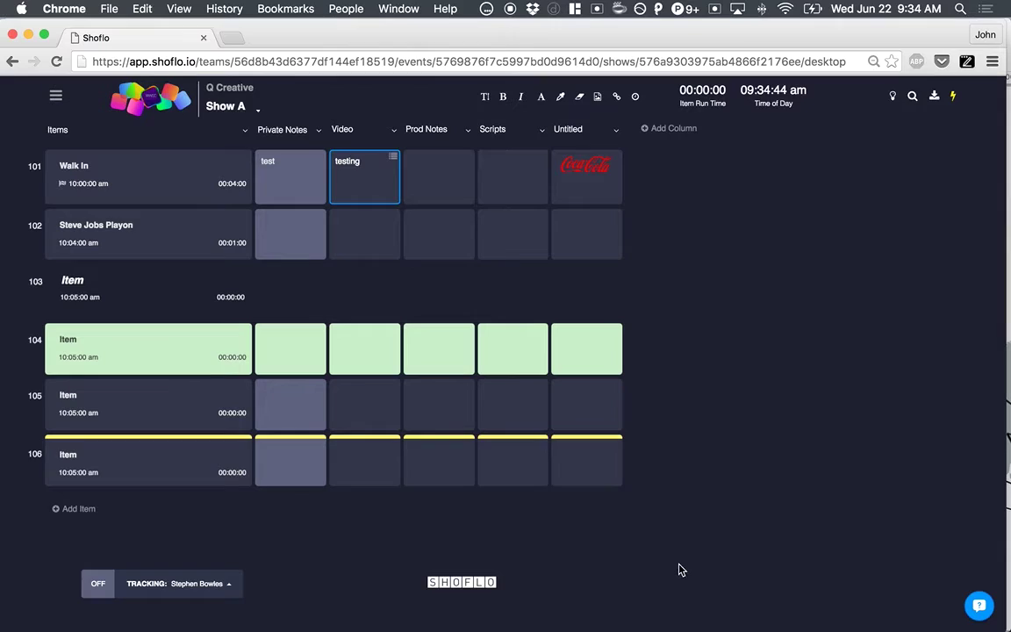
# Step: Start tracking the Walk In item and uncover the second user's browser window beside the show to follow the tracking
pyautogui.moveTo(34, 162)
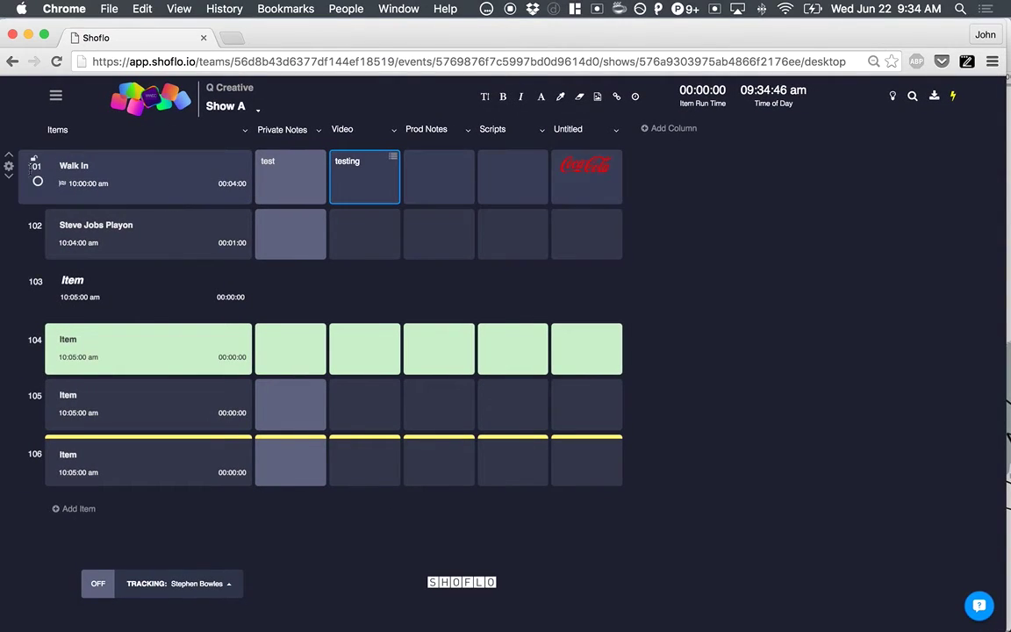
pyautogui.moveTo(271, 41); pyautogui.dragTo(620, 43)
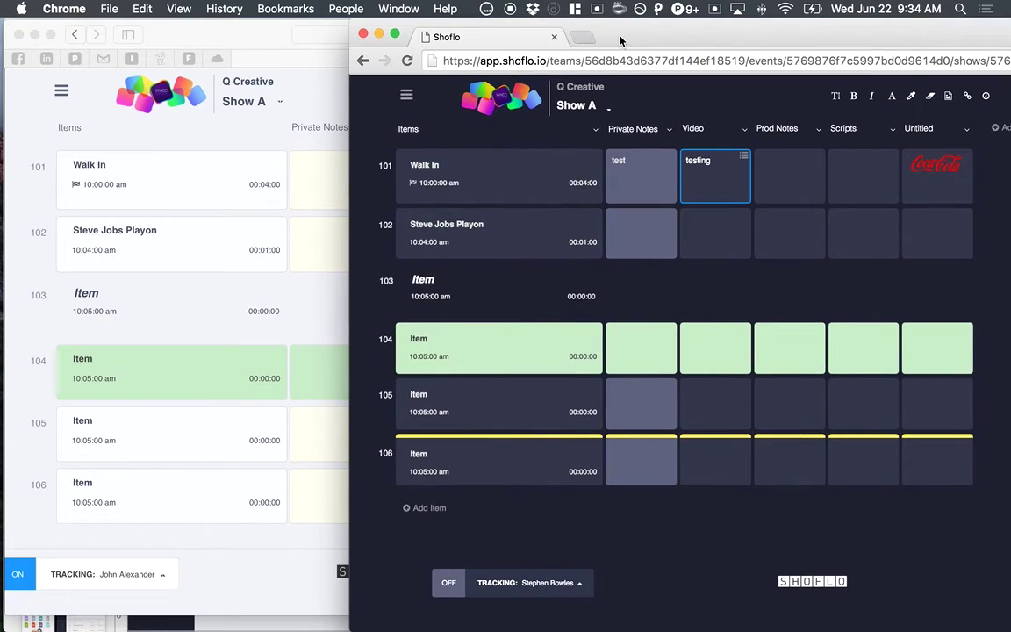
pyautogui.moveTo(395, 189)
pyautogui.click(361, 167)
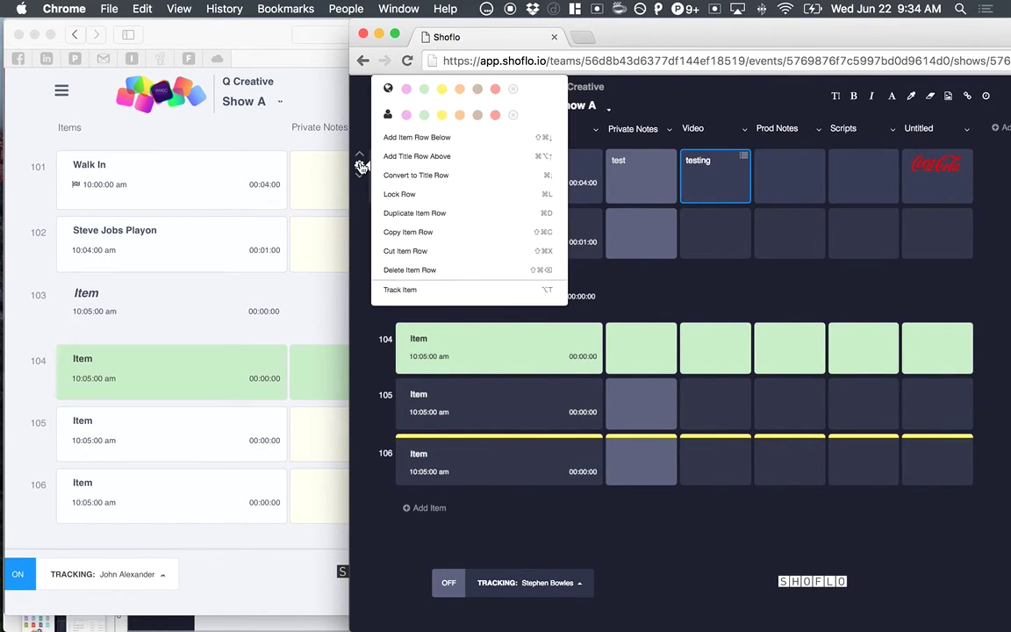
pyautogui.click(400, 290)
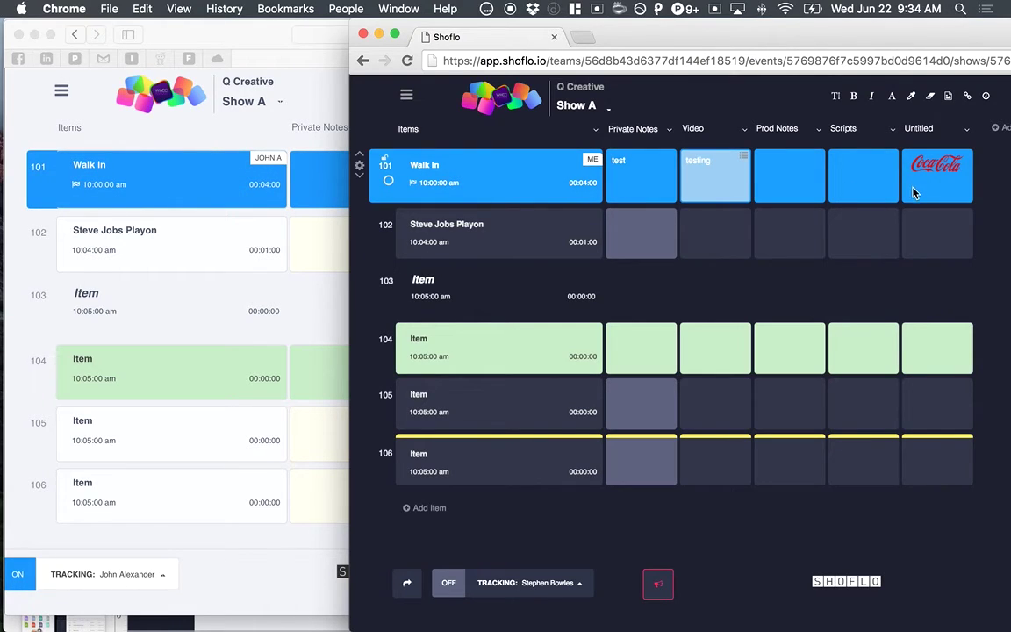
pyautogui.moveTo(655, 39); pyautogui.dragTo(722, 38)
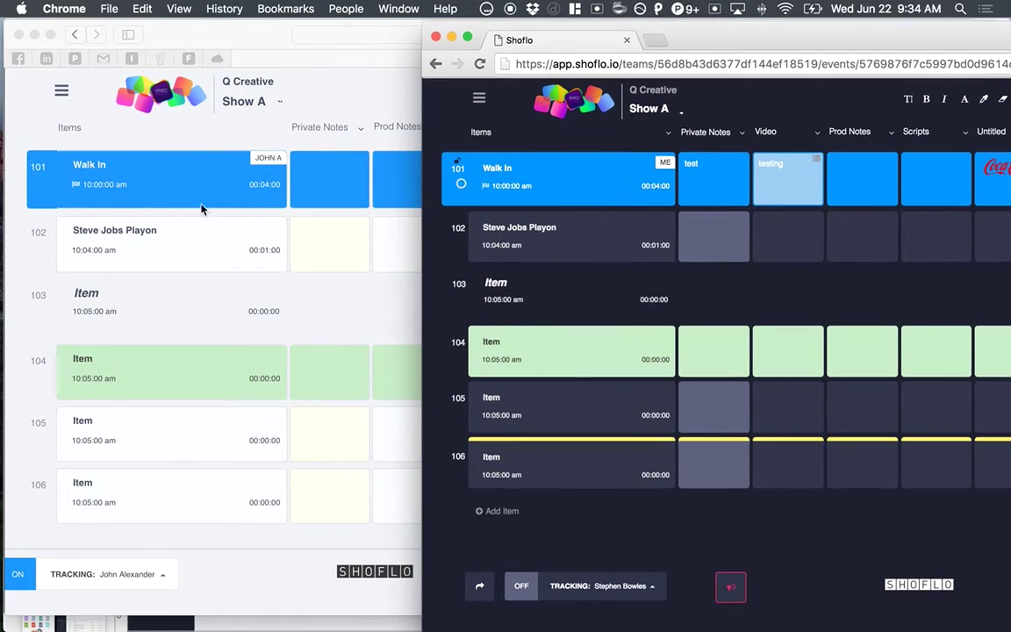
pyautogui.moveTo(791, 24); pyautogui.dragTo(804, 41)
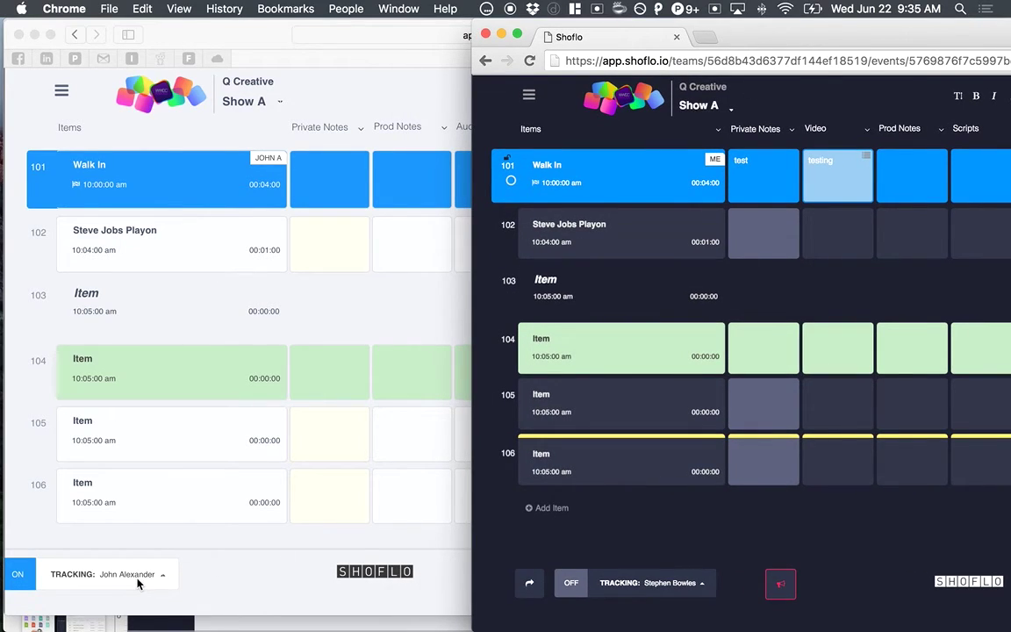
# Step: Advance the tracking item by item down to item 104, and move it back up to item 102, Steve Jobs Playon
pyautogui.press('Down')
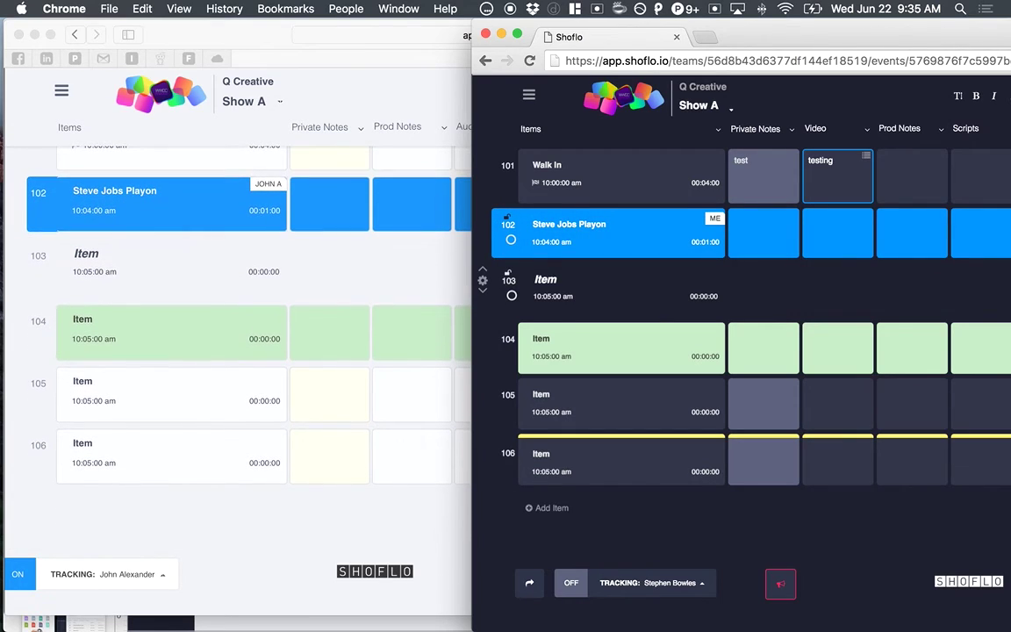
pyautogui.press('Down')
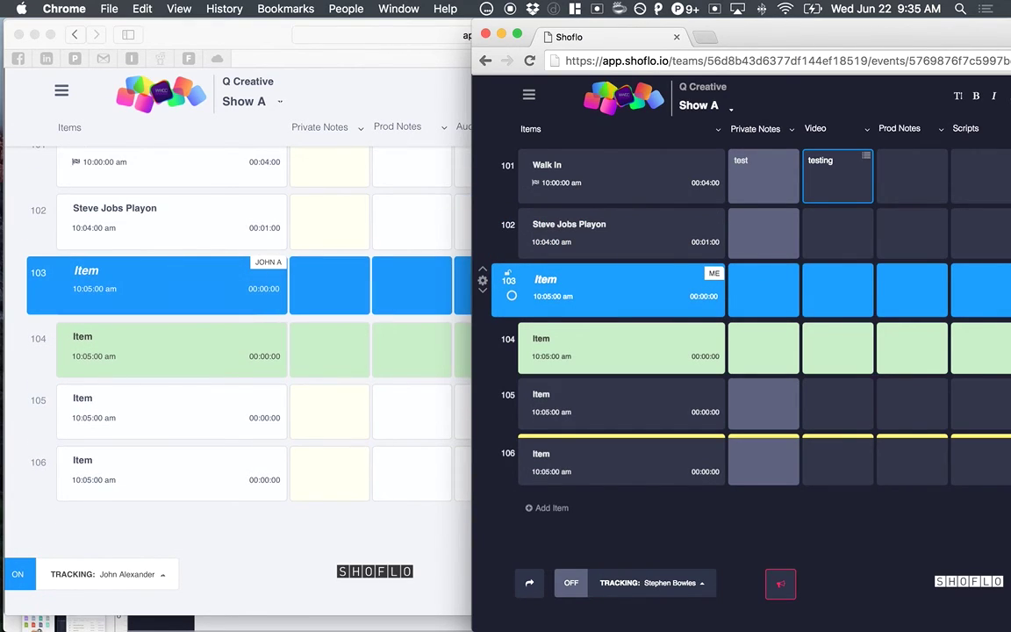
pyautogui.press('Down')
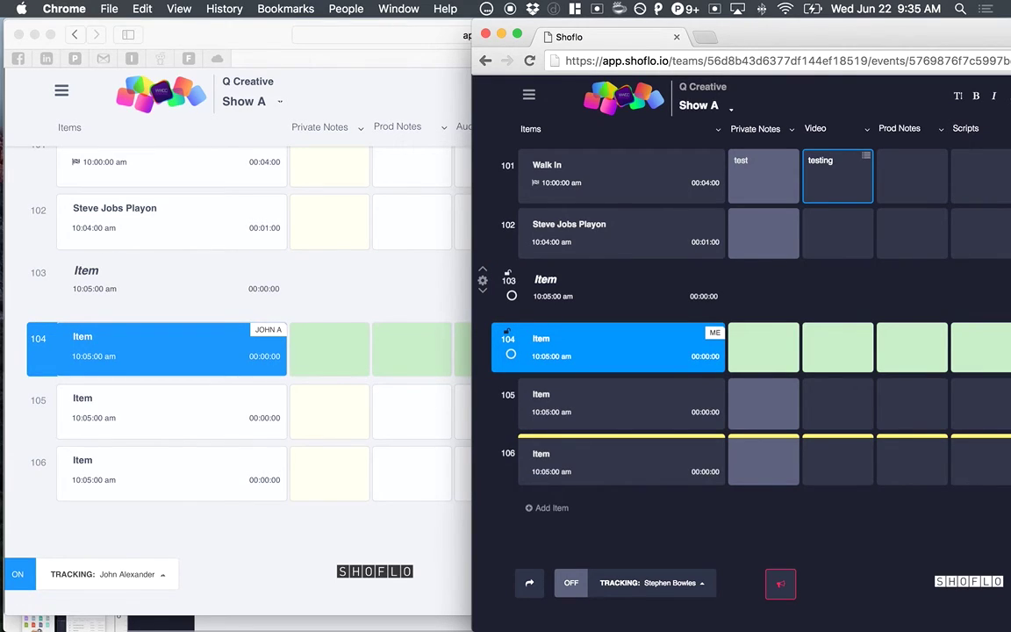
pyautogui.press('Up')
pyautogui.press('Up')
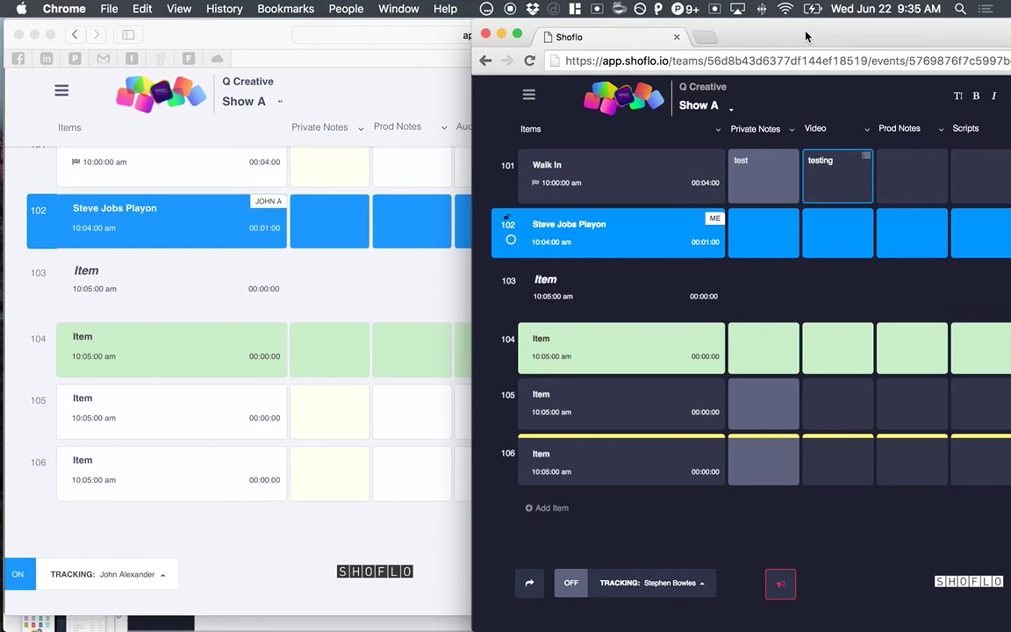
# Step: Bring the tracked item's run time and the time of day into view, and uncover the second user's browser again
pyautogui.moveTo(806, 37); pyautogui.dragTo(393, 71)
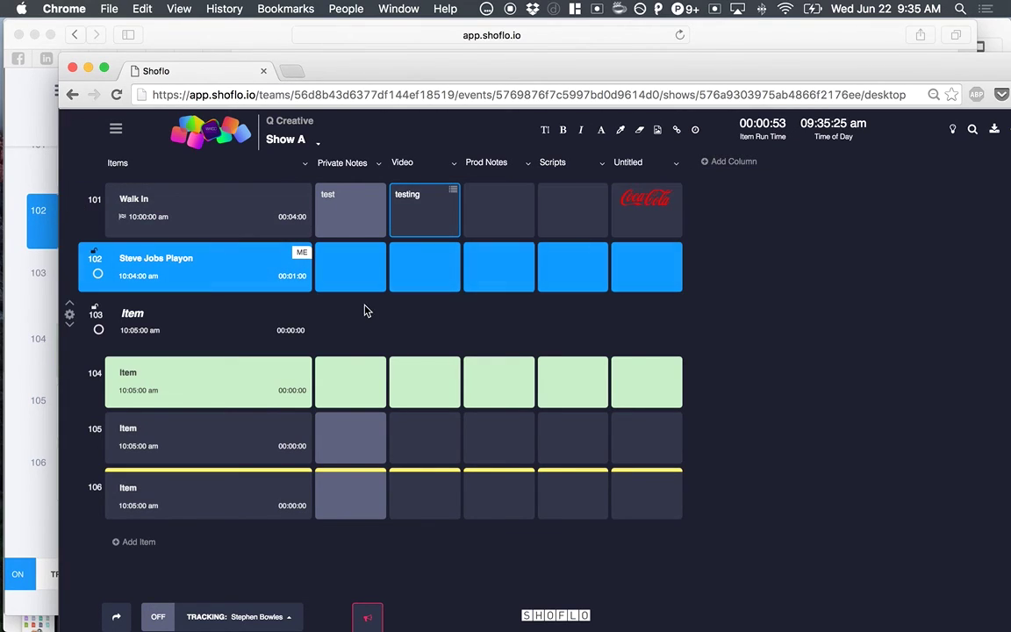
pyautogui.moveTo(591, 69); pyautogui.dragTo(727, 35)
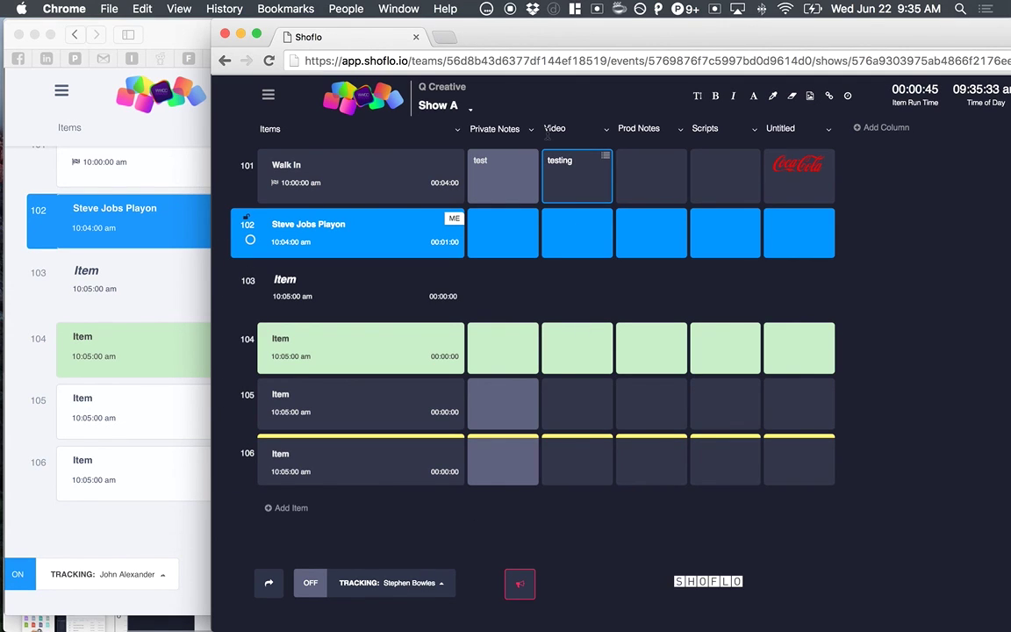
pyautogui.moveTo(488, 39); pyautogui.dragTo(590, 37)
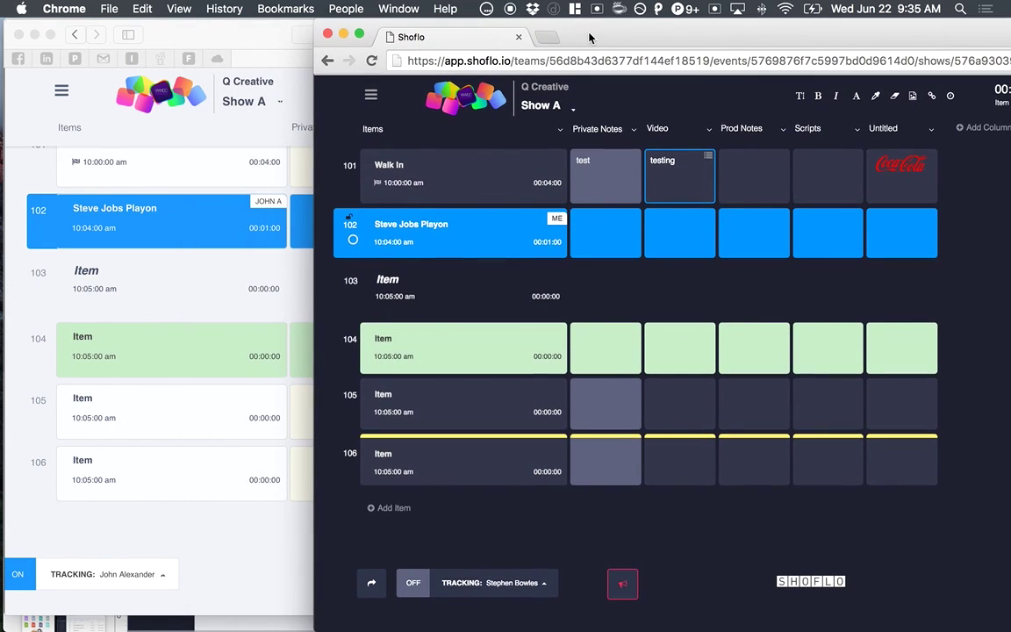